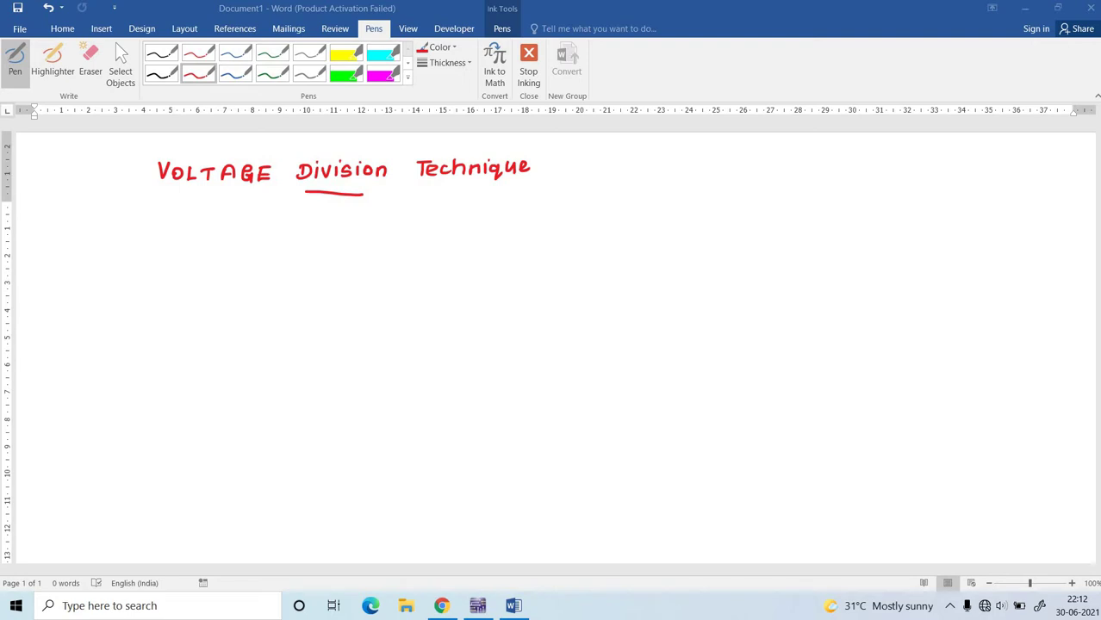
Step: In red ink, draw the series loop with a 50V battery and resistors labelled 5Ω, 4Ω, 3Ω
left_click(195, 76)
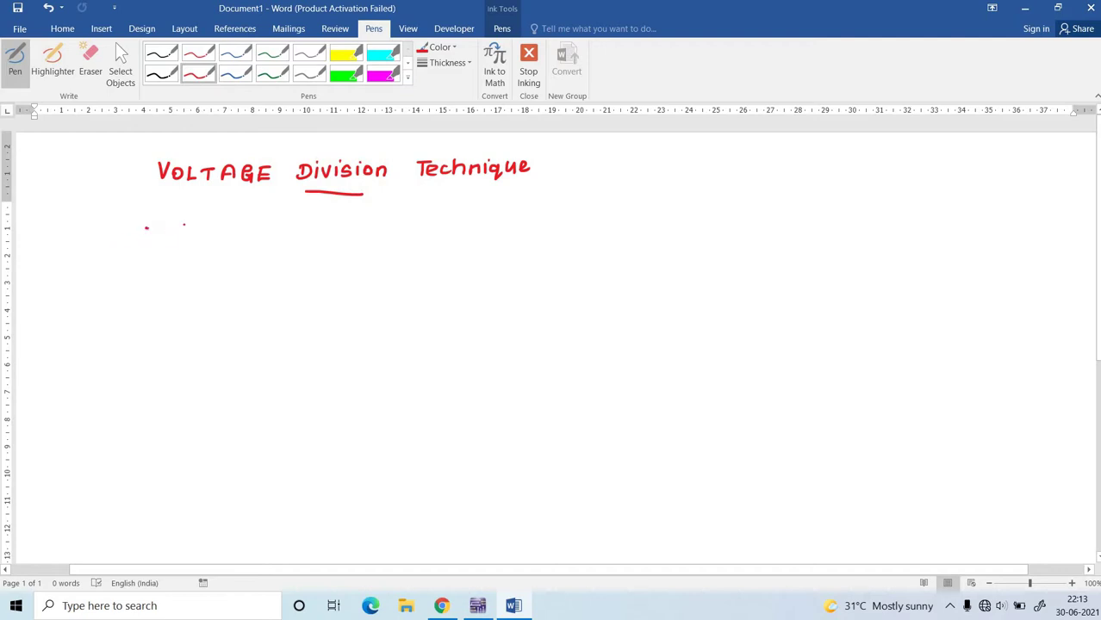
left_click_drag(147, 228, 466, 225)
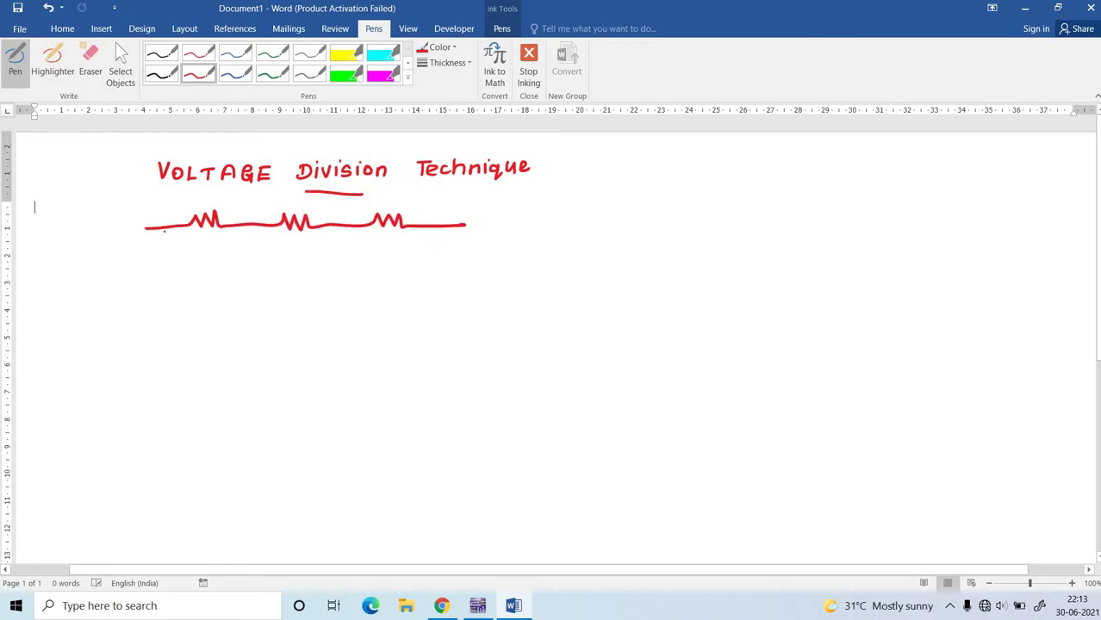
mouse_move(145, 229)
left_mouse_down()
mouse_move(143, 288)
mouse_move(162, 283)
mouse_move(151, 295)
mouse_move(150, 333)
mouse_move(442, 324)
left_mouse_up()
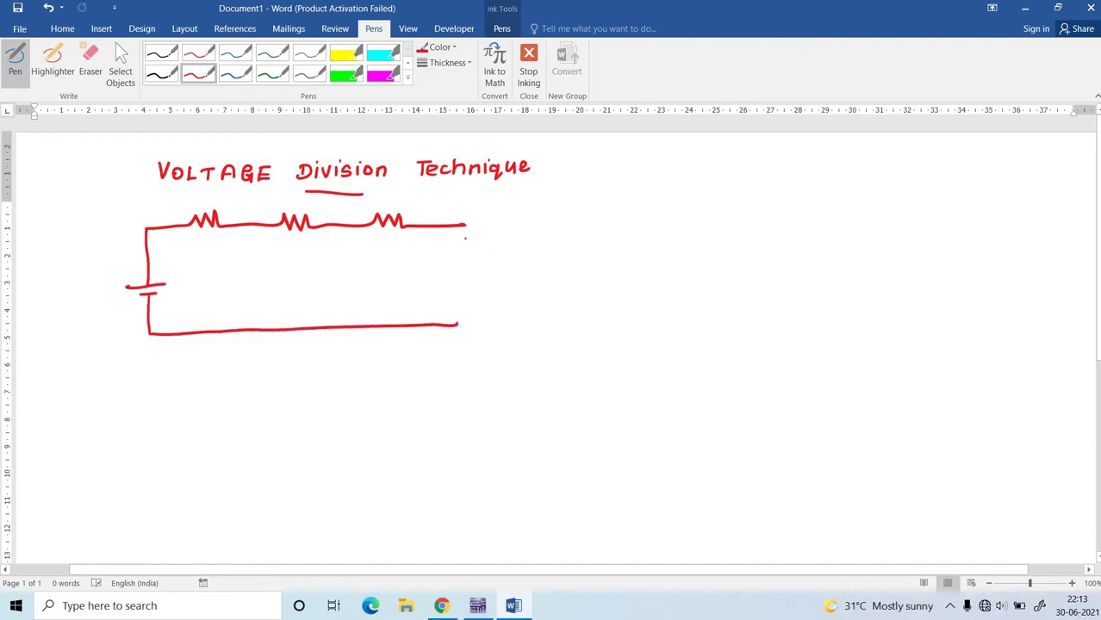
left_click_drag(465, 229, 459, 326)
left_click_drag(90, 281, 131, 265)
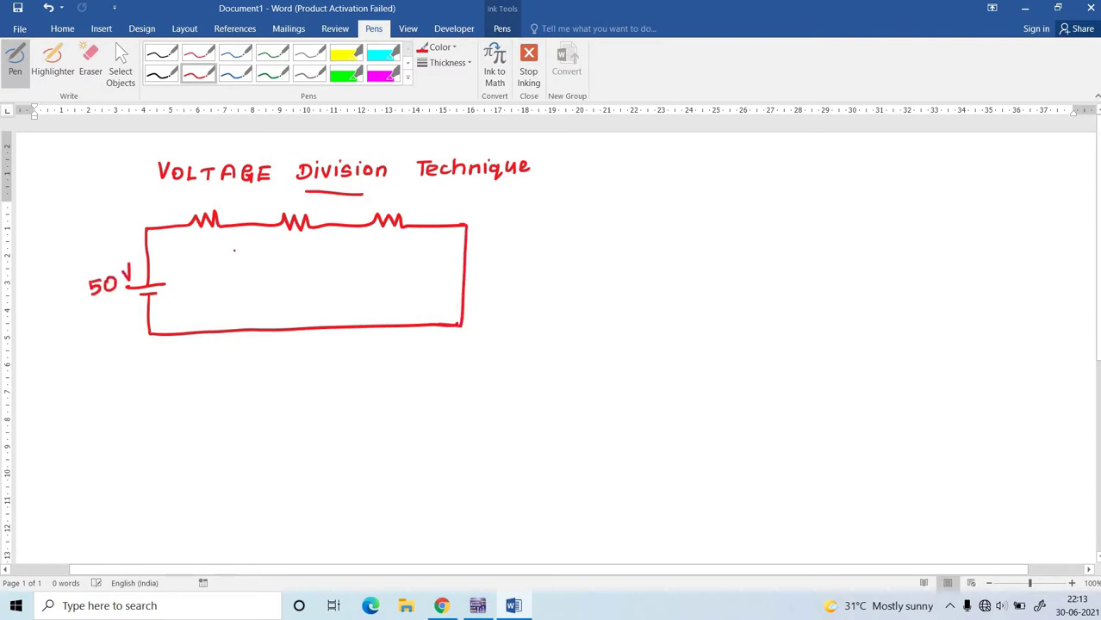
mouse_move(202, 248)
left_mouse_down()
mouse_move(293, 265)
mouse_move(411, 255)
left_mouse_up()
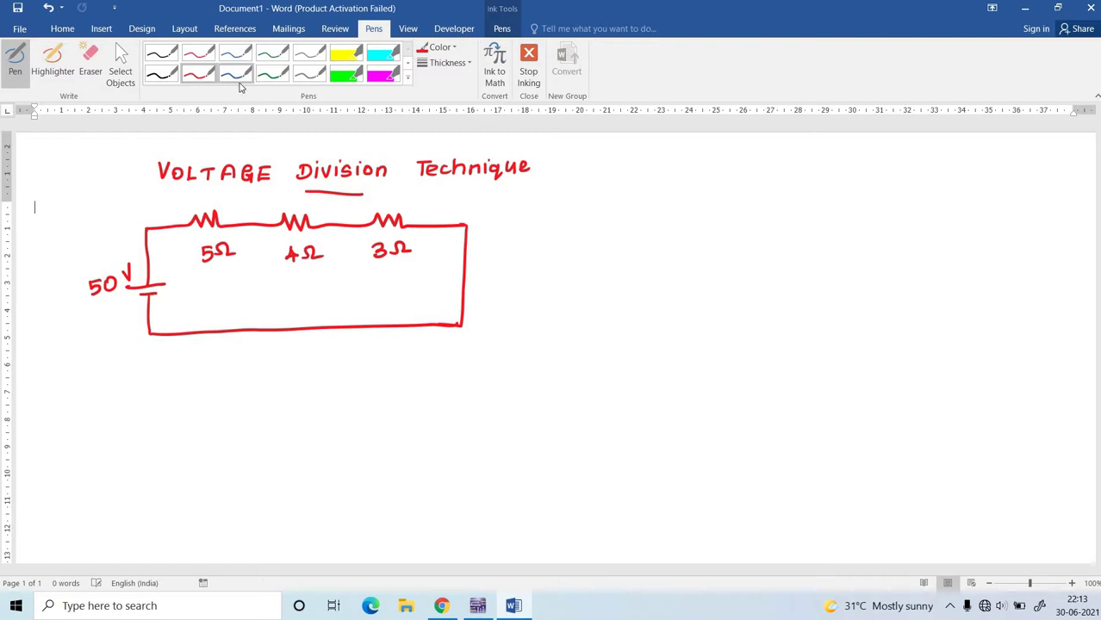
Step: In blue ink, mark each resistor's voltage as V5Ω, V4Ω, V3Ω and write '1) V5Ω' below
left_click(235, 73)
left_click_drag(173, 204, 171, 226)
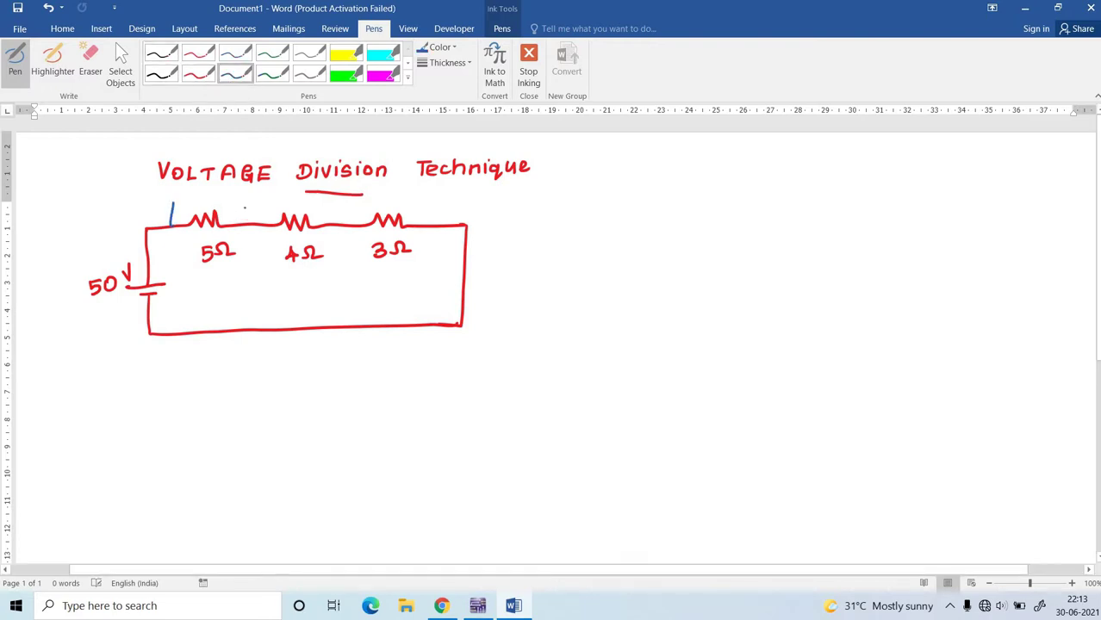
left_click_drag(245, 204, 247, 226)
mouse_move(196, 192)
left_mouse_down()
mouse_move(223, 189)
mouse_move(230, 200)
mouse_move(275, 225)
left_mouse_up()
left_click_drag(330, 205, 331, 226)
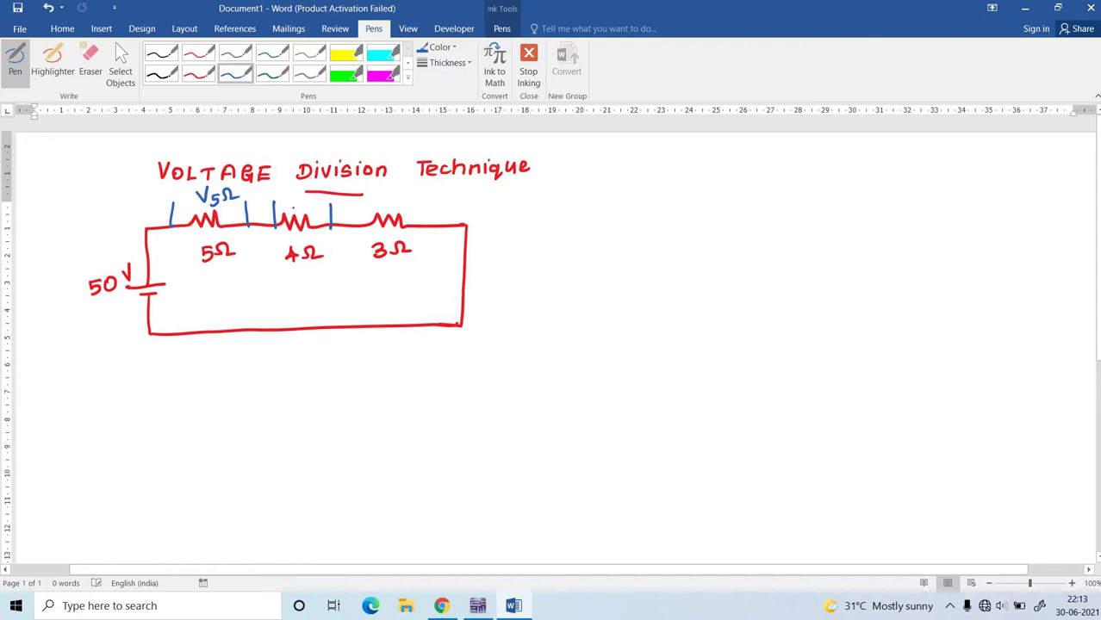
mouse_move(285, 195)
left_mouse_down()
mouse_move(384, 195)
mouse_move(403, 207)
mouse_move(430, 194)
mouse_move(429, 225)
left_mouse_up()
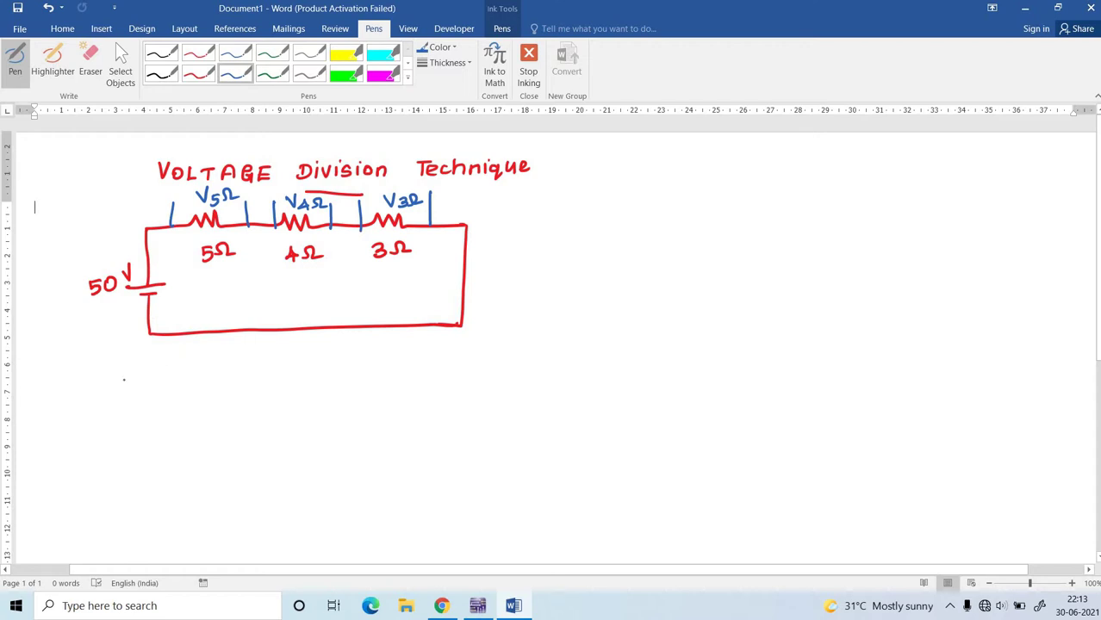
left_click_drag(112, 379, 112, 401)
mouse_move(164, 376)
left_mouse_down()
mouse_move(181, 373)
mouse_move(184, 396)
mouse_move(238, 392)
left_mouse_up()
Step: In black ink, write V5Ω = 50 × 5Ω/(5+4+3)Ω
left_click(165, 78)
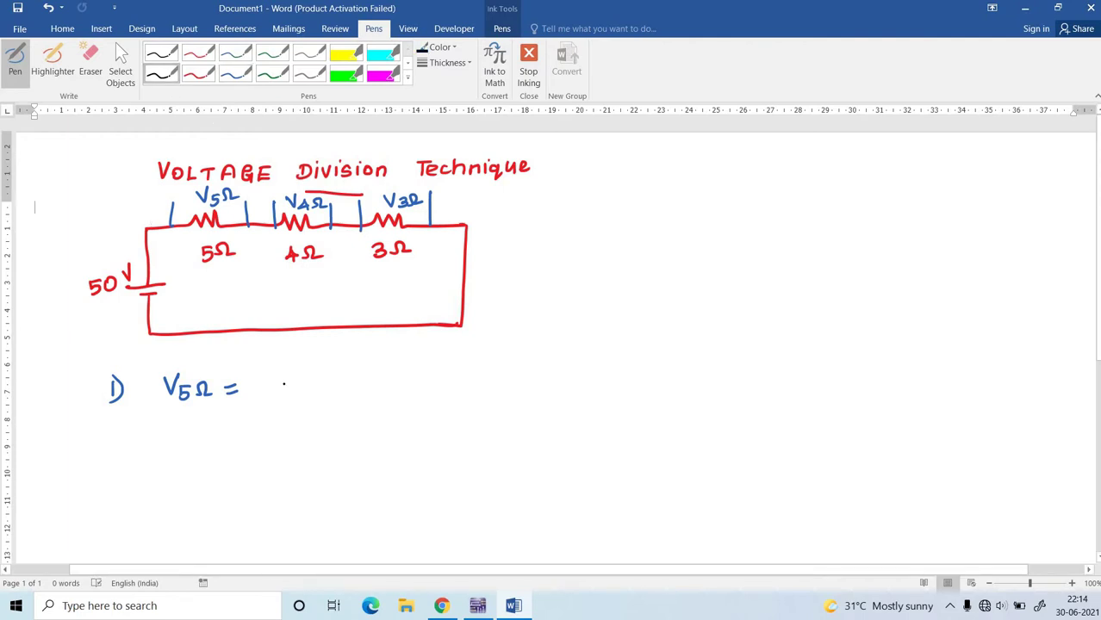
mouse_move(284, 379)
left_mouse_down()
mouse_move(280, 396)
mouse_move(293, 378)
left_mouse_up()
mouse_move(302, 382)
left_mouse_down()
mouse_move(297, 389)
mouse_move(334, 394)
left_mouse_up()
mouse_move(333, 380)
left_mouse_down()
mouse_move(319, 395)
mouse_move(356, 395)
mouse_move(372, 377)
mouse_move(398, 389)
mouse_move(371, 401)
mouse_move(443, 399)
left_mouse_up()
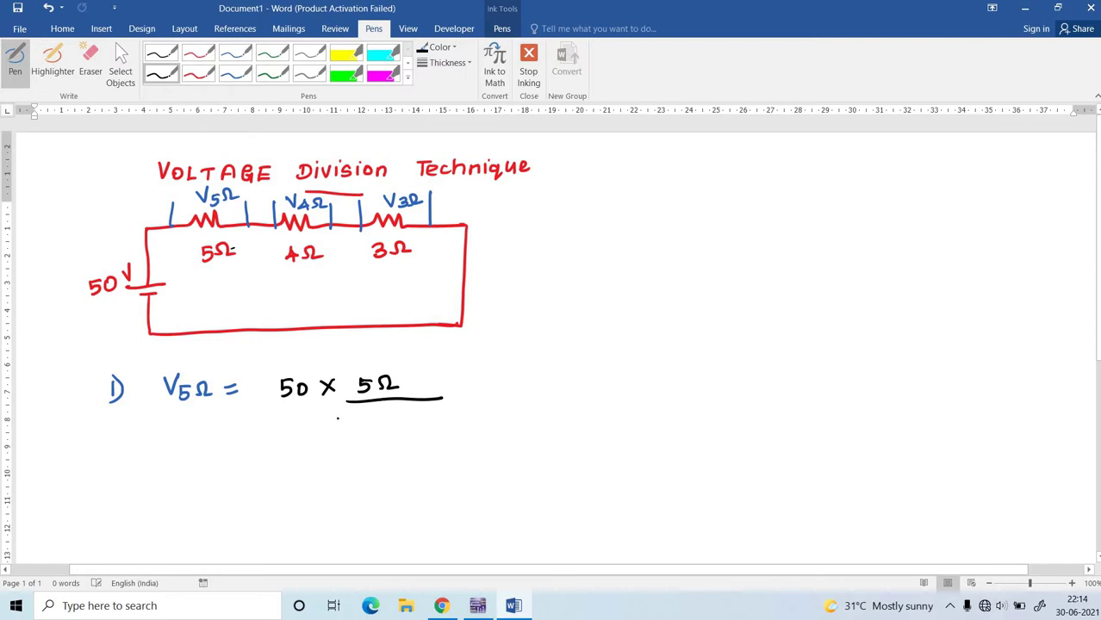
mouse_move(338, 416)
left_mouse_down()
mouse_move(338, 434)
mouse_move(351, 416)
left_mouse_up()
mouse_move(359, 425)
left_mouse_down()
mouse_move(373, 425)
mouse_move(366, 433)
left_mouse_up()
mouse_move(382, 416)
left_mouse_down()
mouse_move(376, 427)
mouse_move(389, 427)
left_mouse_up()
mouse_move(385, 418)
left_mouse_down()
mouse_move(385, 435)
mouse_move(414, 423)
mouse_move(405, 433)
left_mouse_up()
left_click_drag(414, 417, 414, 435)
left_click_drag(426, 411, 427, 434)
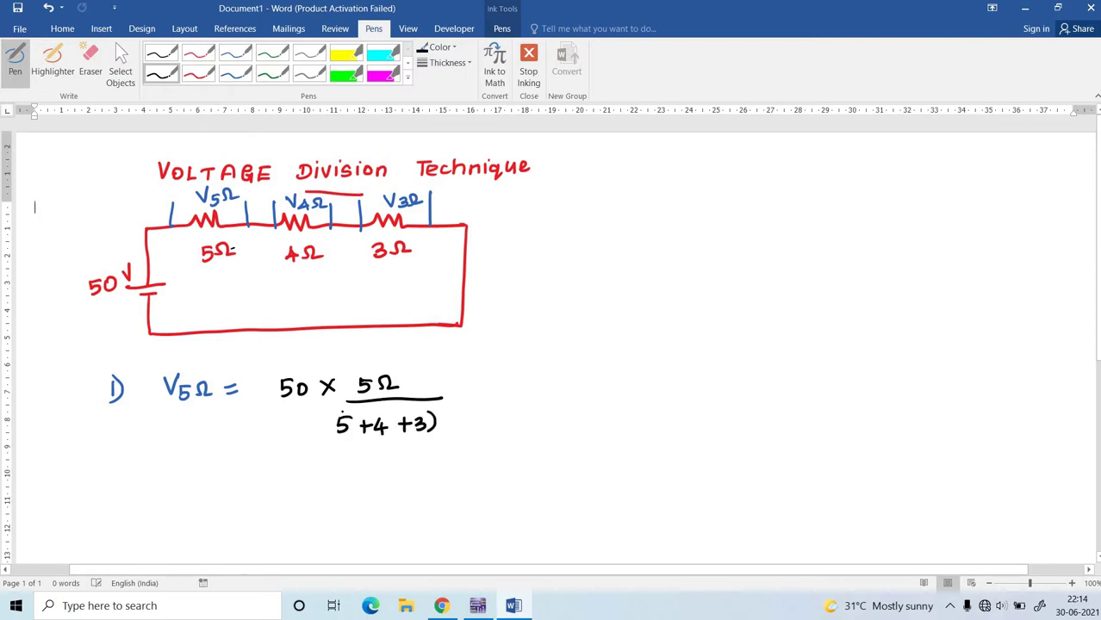
left_click_drag(336, 412, 331, 442)
mouse_move(451, 428)
left_mouse_down()
mouse_move(468, 412)
mouse_move(481, 422)
left_mouse_up()
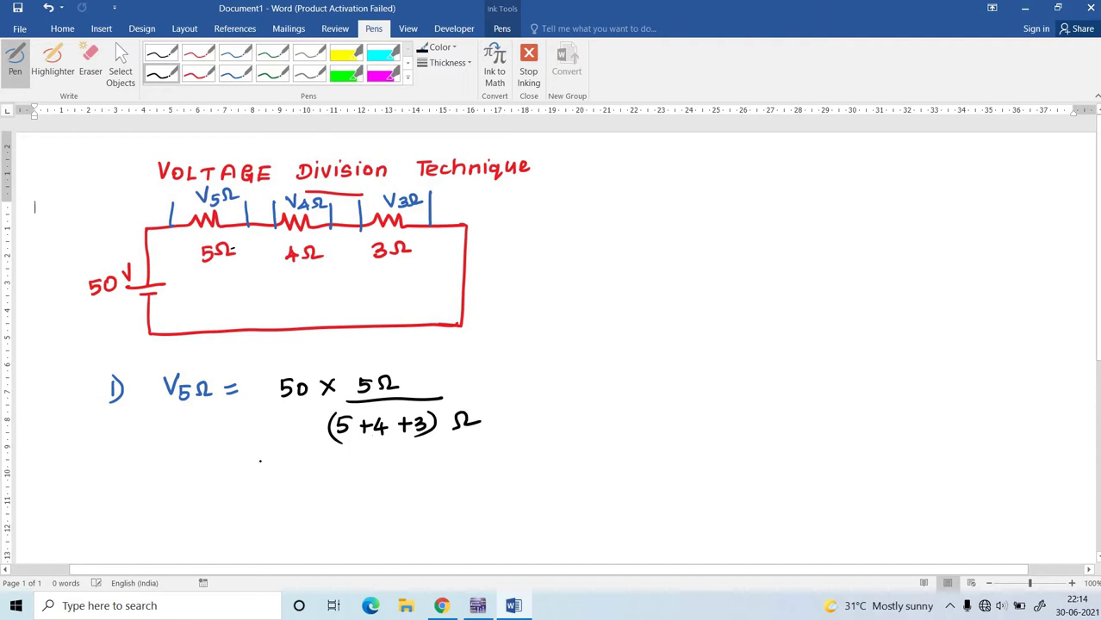
Step: Simplify to 250/12 = 20.833V and begin item '2) V4Ω ='
left_click_drag(313, 458, 329, 474)
left_click_drag(337, 460, 336, 475)
left_click_drag(337, 460, 350, 459)
left_click_drag(359, 460, 356, 462)
mouse_move(298, 490)
left_mouse_down()
mouse_move(375, 483)
mouse_move(353, 513)
left_mouse_up()
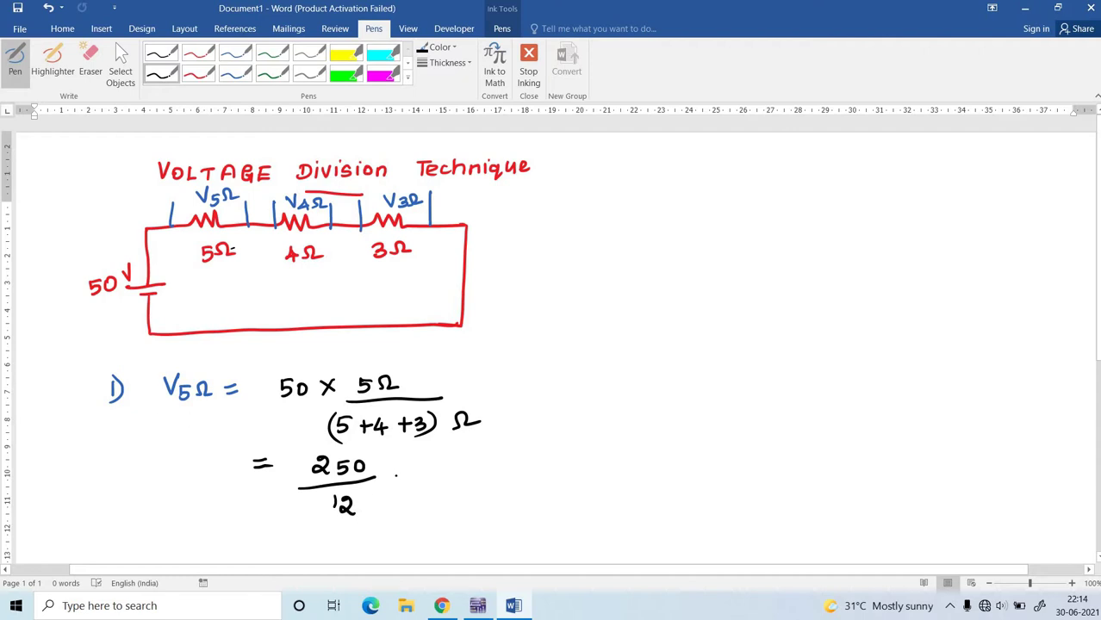
mouse_move(393, 480)
left_mouse_down()
mouse_move(429, 481)
mouse_move(439, 471)
mouse_move(495, 479)
mouse_move(525, 458)
left_mouse_up()
left_click(453, 478)
mouse_move(602, 210)
left_mouse_down()
mouse_move(615, 219)
mouse_move(608, 227)
left_mouse_up()
mouse_move(646, 191)
left_mouse_down()
mouse_move(665, 185)
mouse_move(671, 222)
mouse_move(733, 198)
left_mouse_up()
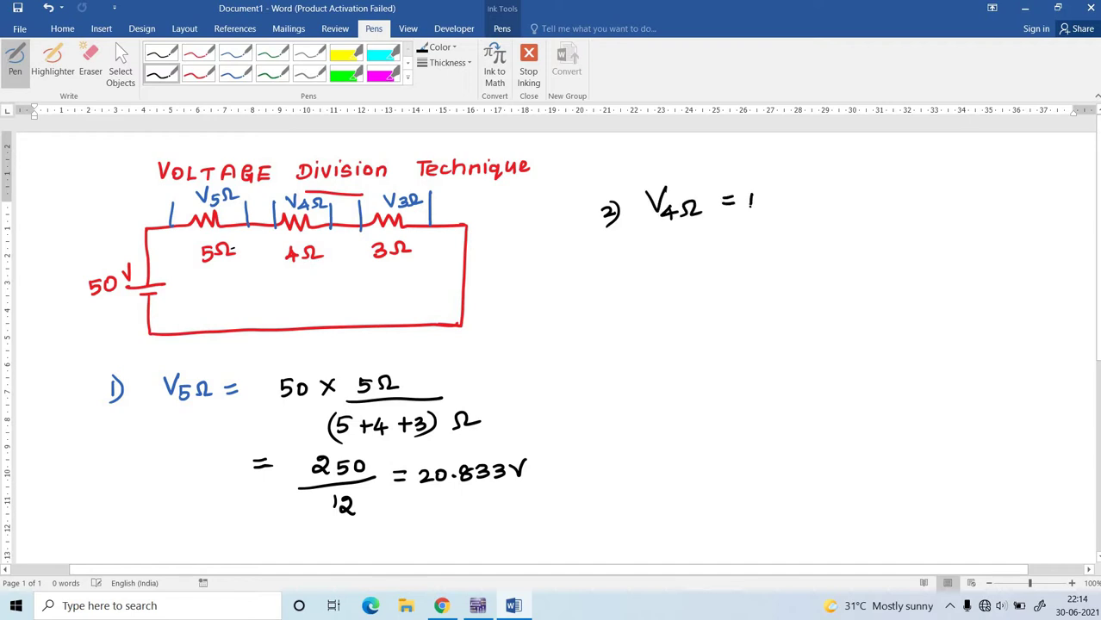
Step: Write V4Ω = 50 × 4/(5+4+3), underlining the 4Ω resistor in the sketch
left_click_drag(751, 199, 749, 211)
mouse_move(751, 195)
left_mouse_down()
mouse_move(805, 203)
mouse_move(795, 205)
left_mouse_up()
left_click_drag(274, 283, 304, 276)
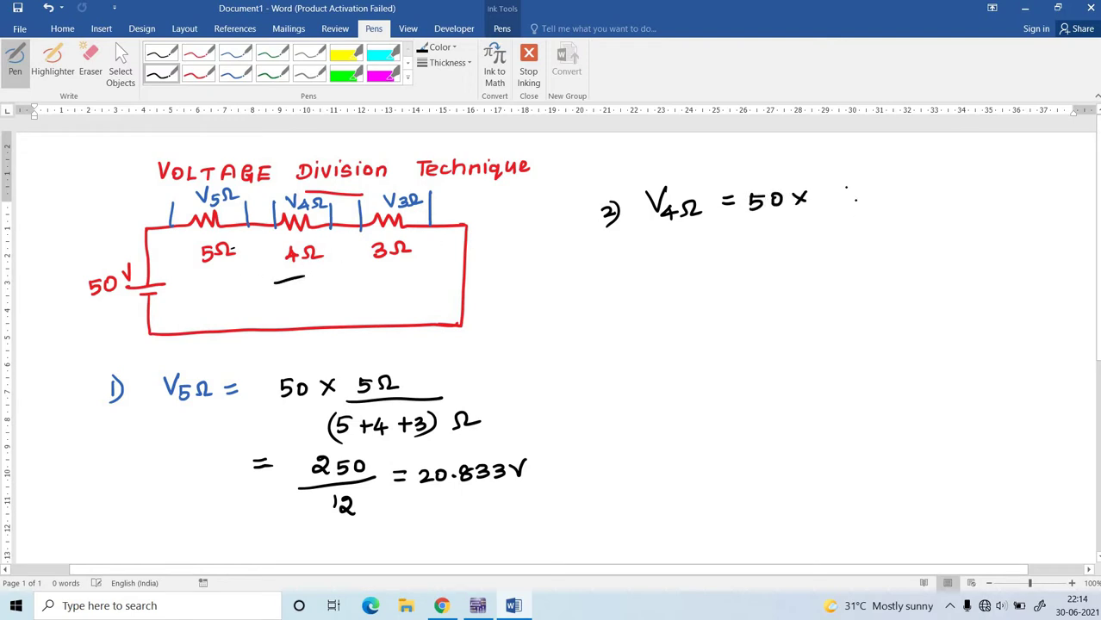
left_click_drag(845, 188, 850, 210)
left_click_drag(825, 212, 921, 206)
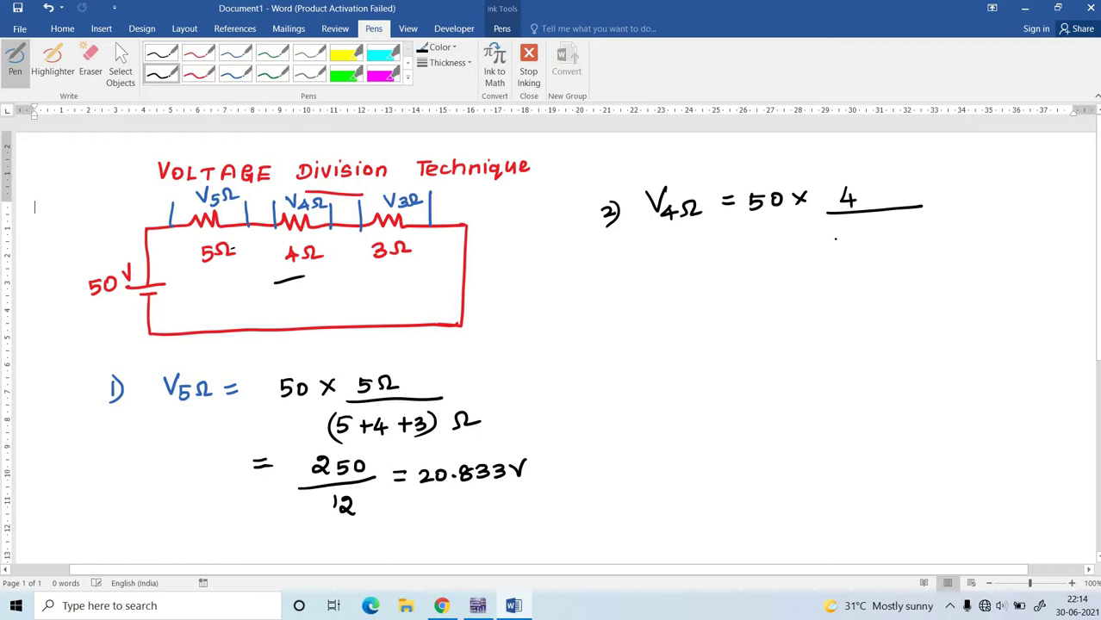
mouse_move(834, 239)
left_mouse_down()
mouse_move(831, 252)
mouse_move(845, 236)
left_mouse_up()
mouse_move(847, 245)
left_mouse_down()
mouse_move(863, 245)
mouse_move(855, 252)
left_mouse_up()
mouse_move(868, 236)
left_mouse_down()
mouse_move(873, 251)
mouse_move(901, 251)
left_mouse_up()
left_click_drag(939, 215, 953, 214)
mouse_move(939, 222)
left_mouse_down()
mouse_move(1014, 220)
mouse_move(1015, 210)
left_mouse_up()
Step: Simplify V4Ω to 200/12 = 16.667
mouse_move(1031, 210)
left_mouse_down()
mouse_move(1025, 220)
mouse_move(1032, 209)
left_mouse_up()
left_click_drag(984, 233, 1038, 228)
mouse_move(1005, 241)
left_mouse_down()
mouse_move(1006, 255)
mouse_move(1037, 254)
left_mouse_up()
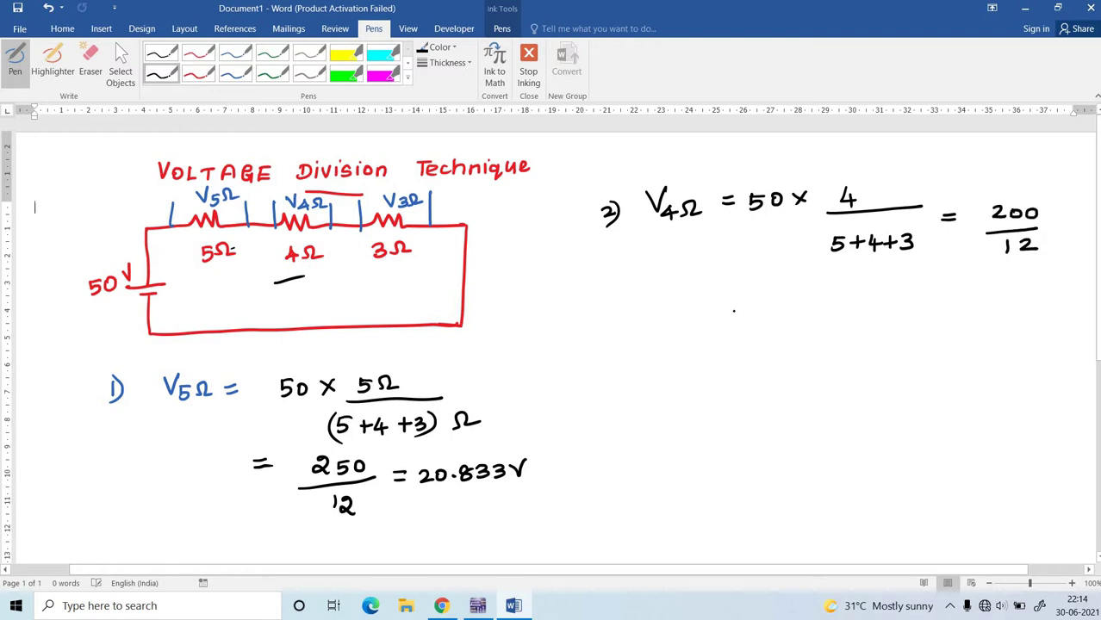
left_click_drag(745, 296, 762, 303)
mouse_move(780, 289)
left_mouse_down()
mouse_move(779, 305)
mouse_move(821, 297)
left_mouse_up()
left_click(802, 299)
left_click_drag(841, 284, 838, 292)
mouse_move(858, 283)
left_mouse_down()
mouse_move(871, 280)
mouse_move(863, 302)
left_mouse_up()
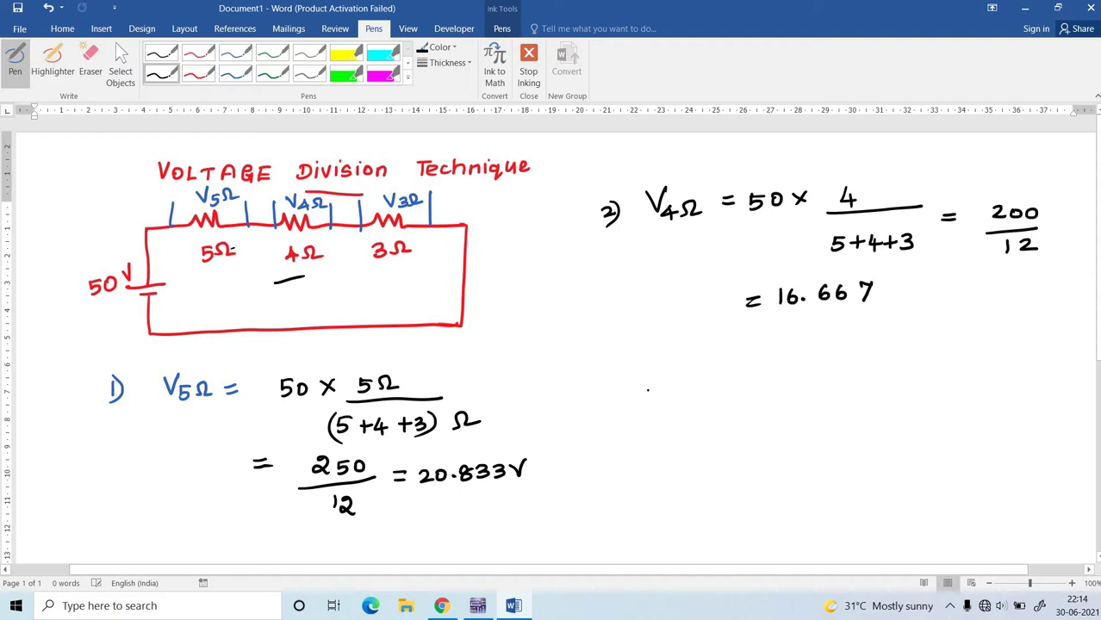
Step: Begin item '3) V3Ω = 50 ×' below the V4Ω working
mouse_move(613, 385)
left_mouse_down()
mouse_move(605, 393)
mouse_move(619, 396)
left_mouse_up()
mouse_move(674, 368)
left_mouse_down()
mouse_move(685, 390)
mouse_move(690, 369)
left_mouse_up()
left_click_drag(695, 379, 699, 392)
mouse_move(706, 392)
left_mouse_down()
mouse_move(718, 377)
mouse_move(726, 392)
left_mouse_up()
mouse_move(738, 379)
left_mouse_down()
mouse_move(797, 382)
mouse_move(790, 389)
left_mouse_up()
mouse_move(795, 370)
left_mouse_down()
mouse_move(863, 379)
mouse_move(851, 380)
left_mouse_up()
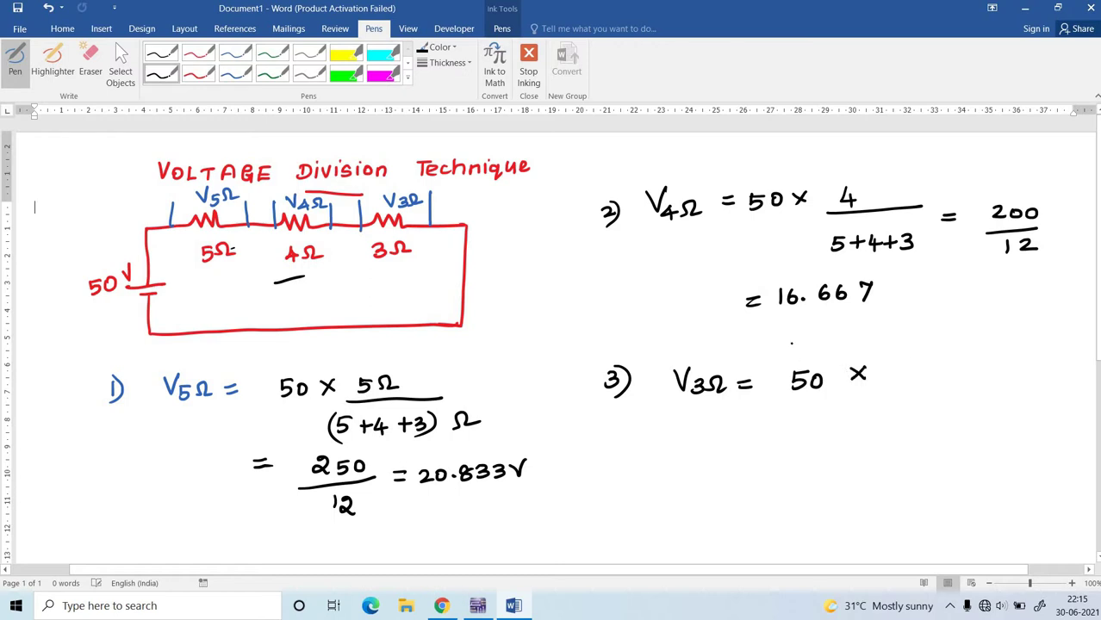
Step: Write the fraction 3/(5+4+3) after '50 ×' on the V3Ω line
mouse_move(908, 360)
left_mouse_down()
mouse_move(918, 368)
mouse_move(909, 375)
left_mouse_up()
left_click_drag(887, 380, 970, 378)
mouse_move(879, 408)
left_mouse_down()
mouse_move(884, 419)
mouse_move(920, 405)
mouse_move(959, 421)
left_mouse_up()
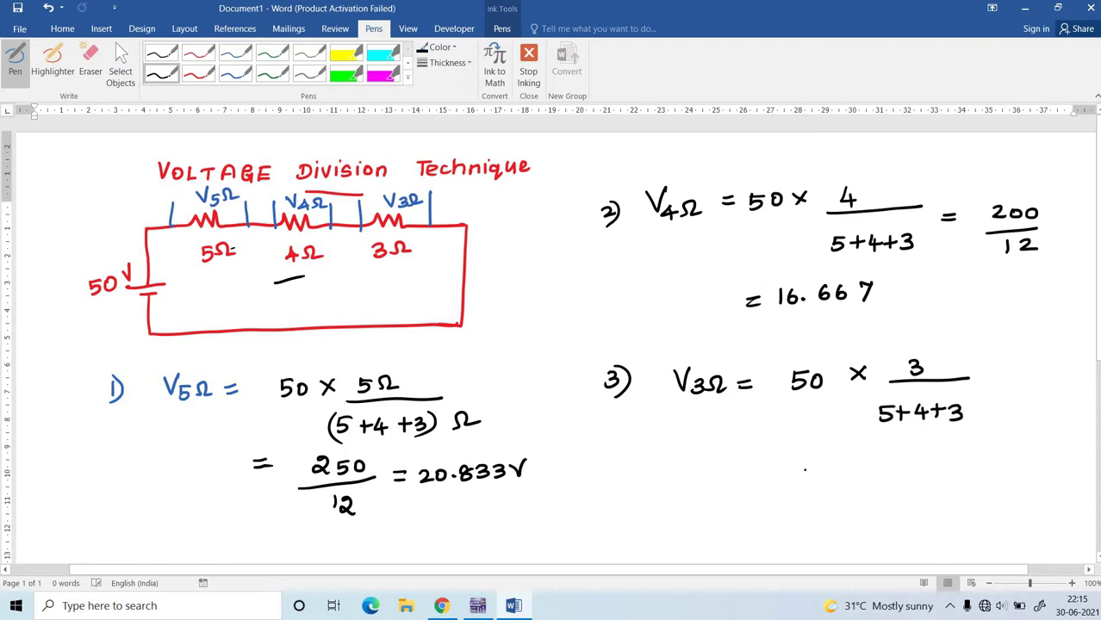
Step: Simplify V3Ω to 150/12 = 12.5V
left_click_drag(779, 459, 794, 459)
mouse_move(779, 468)
left_mouse_down()
mouse_move(848, 462)
mouse_move(865, 447)
mouse_move(870, 458)
left_mouse_up()
left_click_drag(832, 469, 886, 470)
mouse_move(854, 478)
left_mouse_down()
mouse_move(855, 495)
mouse_move(875, 494)
left_mouse_up()
left_click_drag(899, 465, 911, 466)
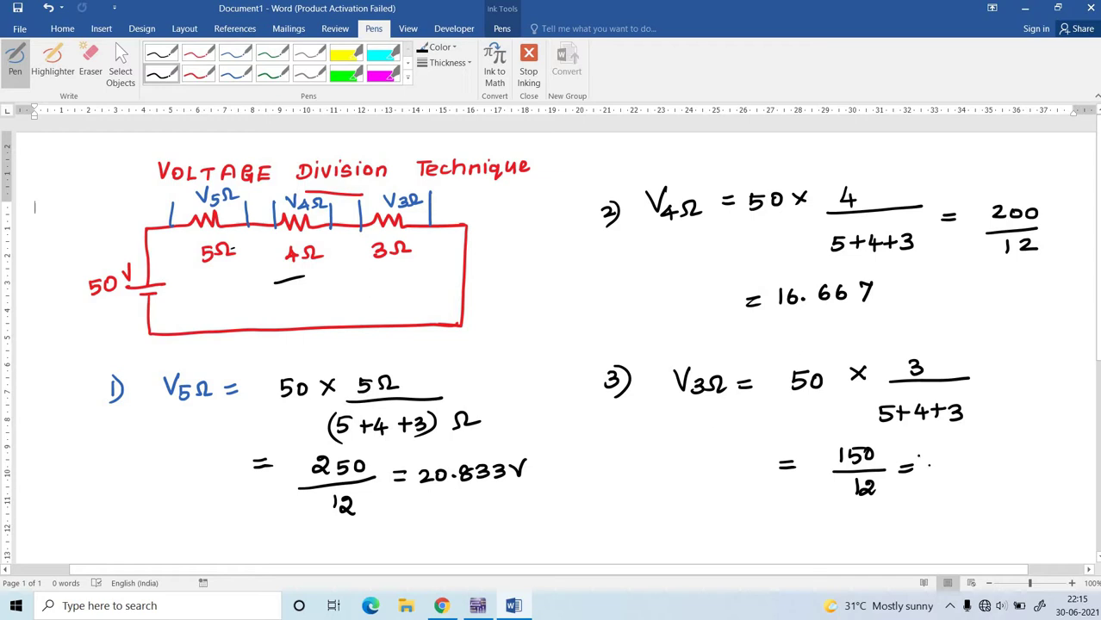
left_click_drag(915, 455, 918, 474)
mouse_move(919, 462)
left_mouse_down()
mouse_move(932, 477)
mouse_move(960, 459)
left_mouse_up()
left_click(936, 473)
left_click_drag(966, 458, 968, 473)
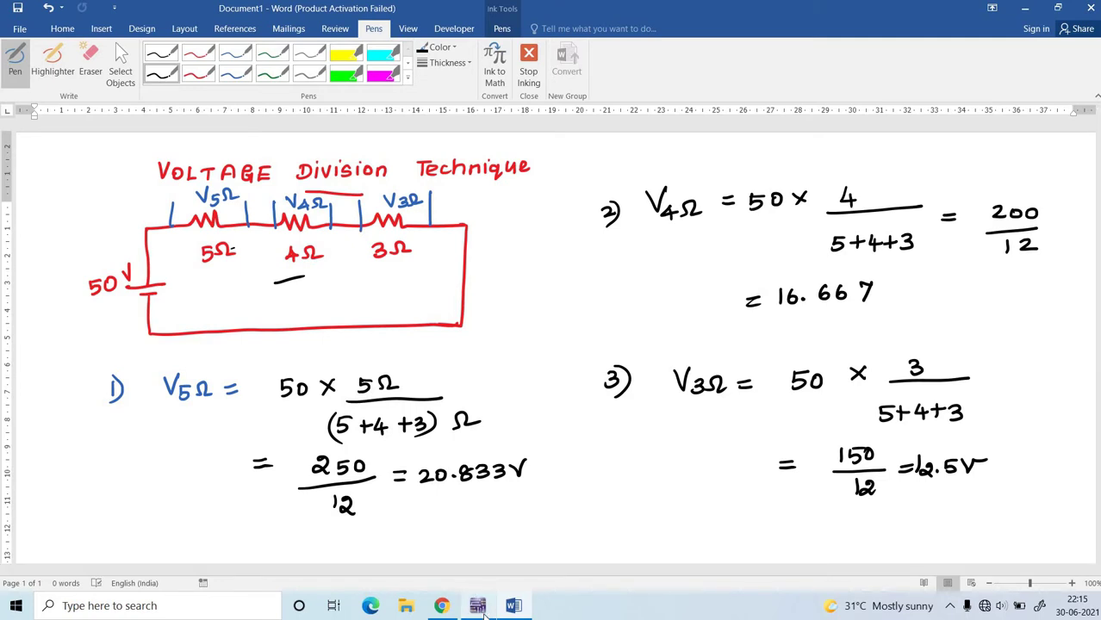
mouse_move(478, 607)
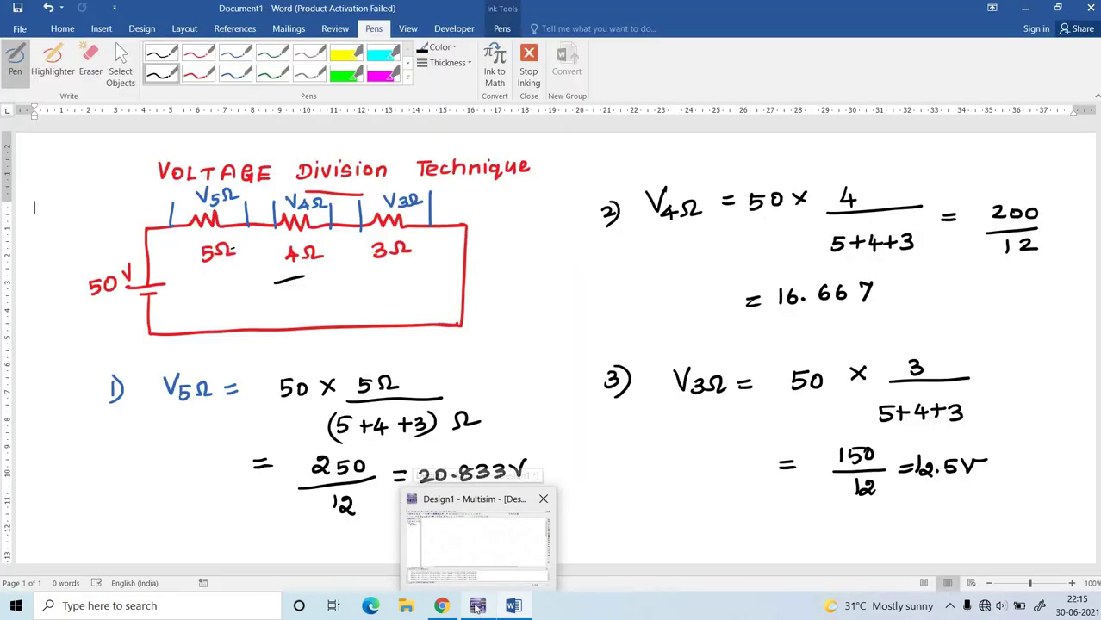
Step: Place three Basic 1k resistors R1, R2, R3 side by side, then select the Sources group
left_click(480, 568)
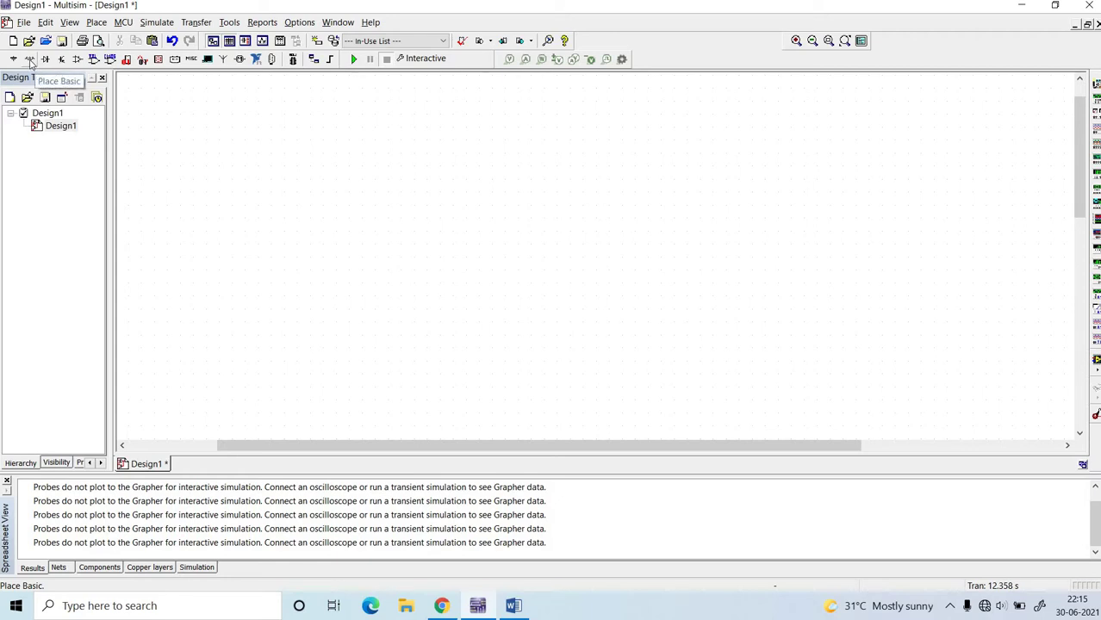
left_click(30, 59)
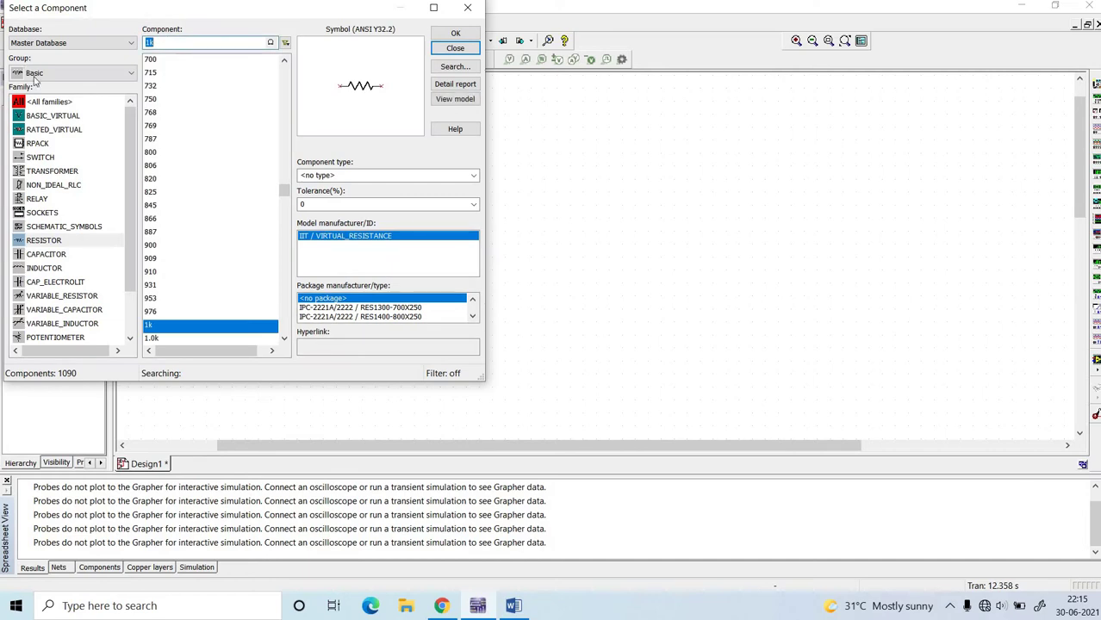
left_click(47, 241)
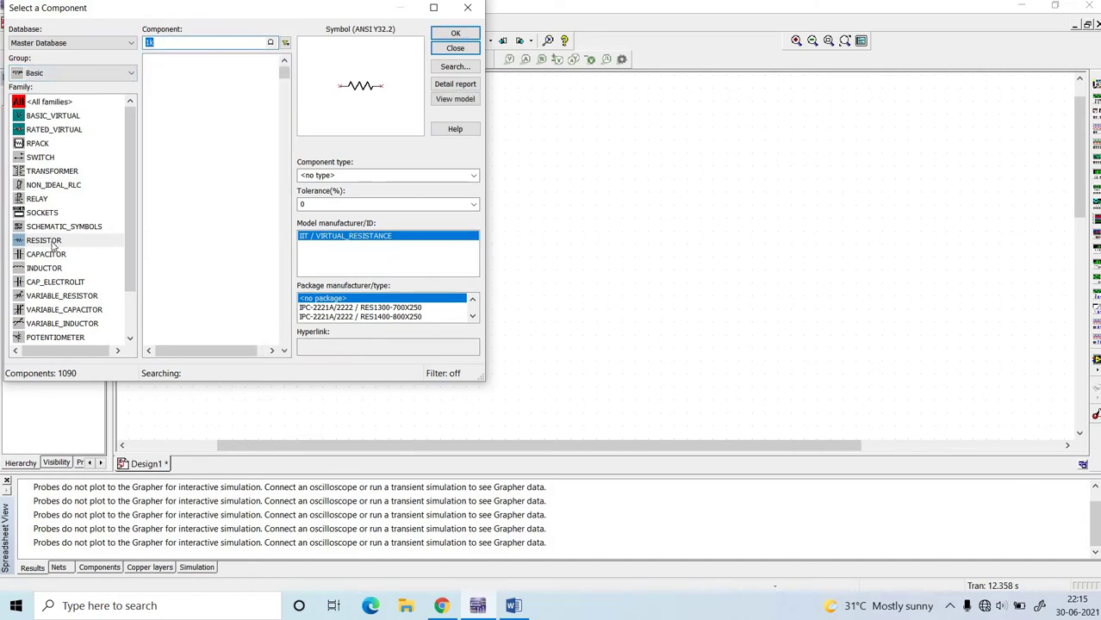
left_click(455, 33)
left_click(365, 178)
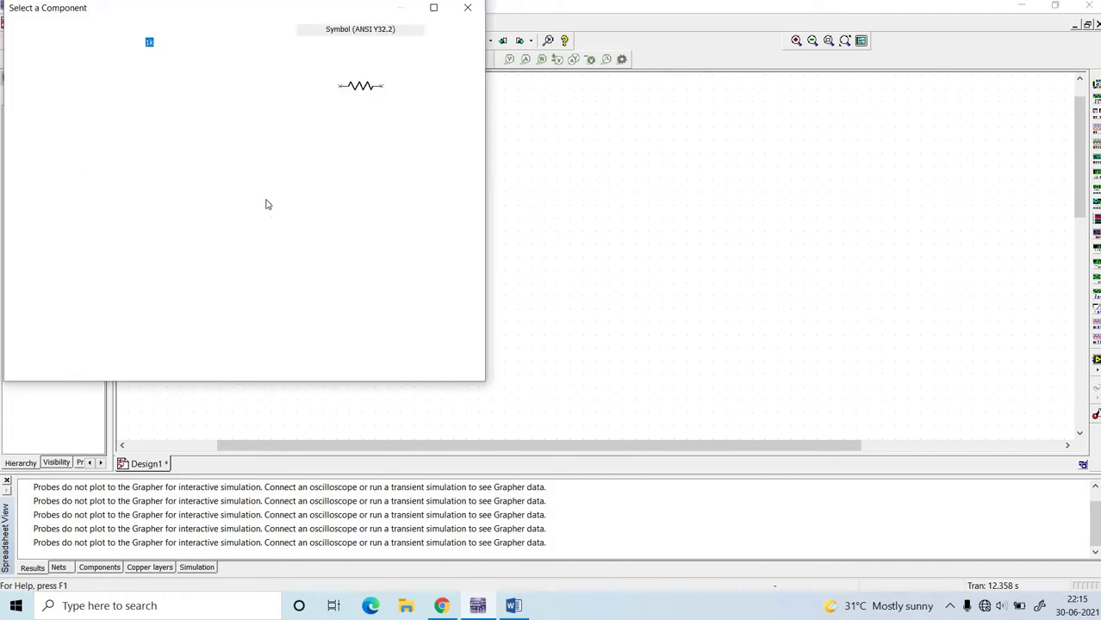
left_click(453, 33)
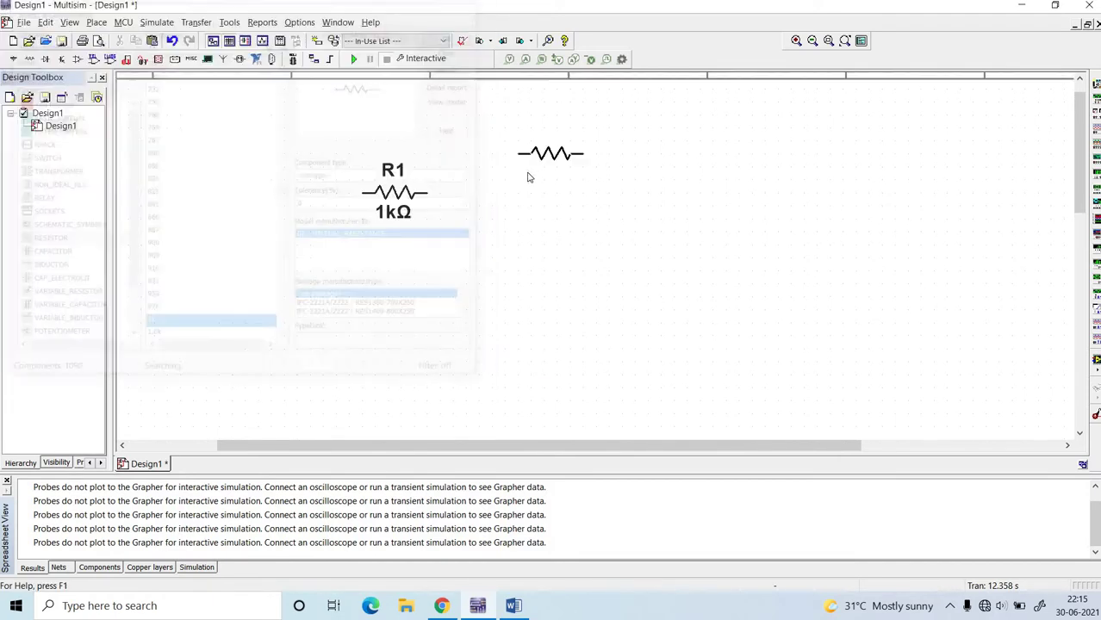
left_click(485, 193)
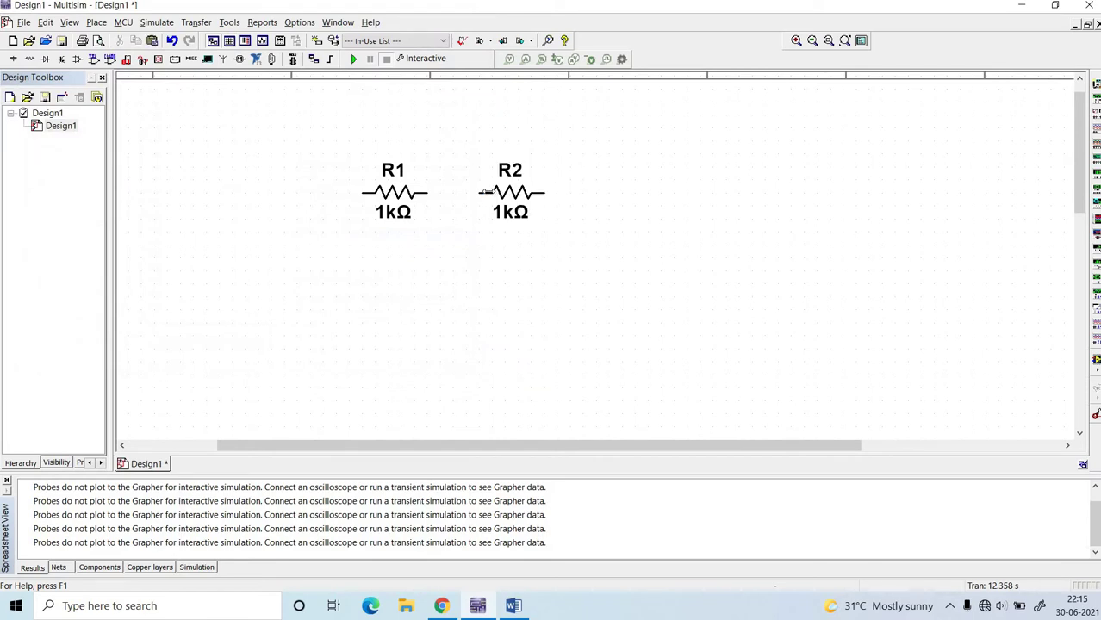
left_click(456, 35)
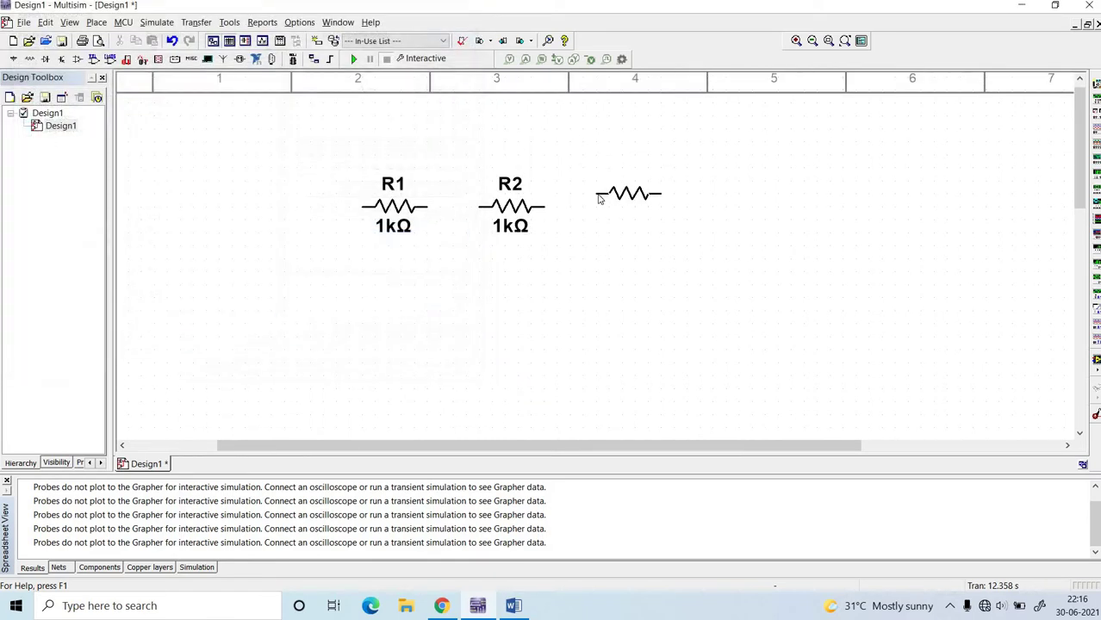
left_click(597, 207)
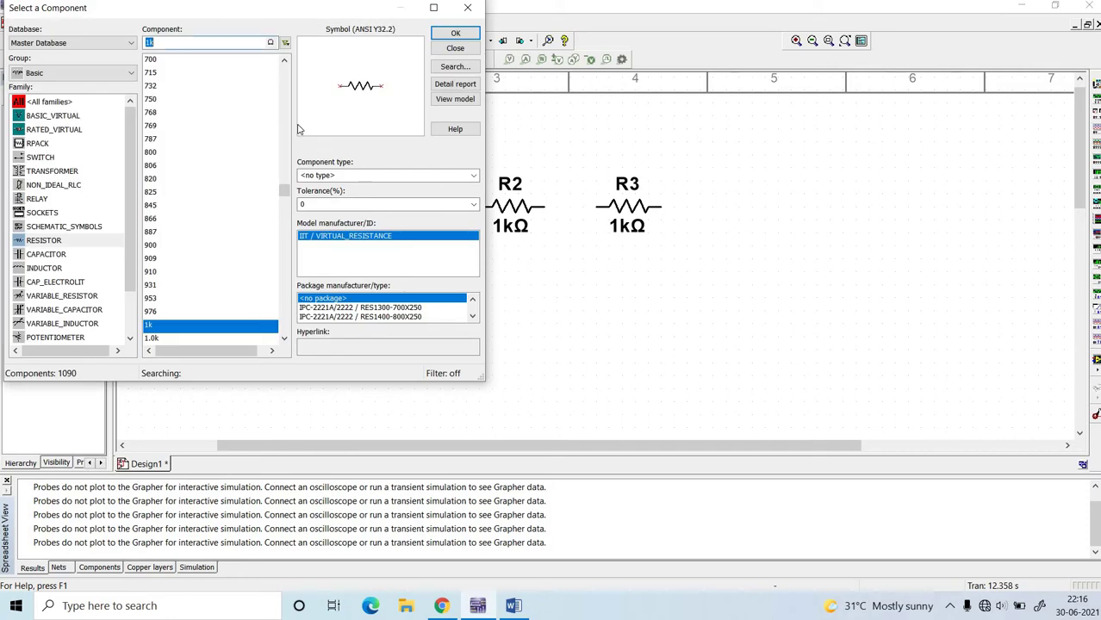
left_click(129, 74)
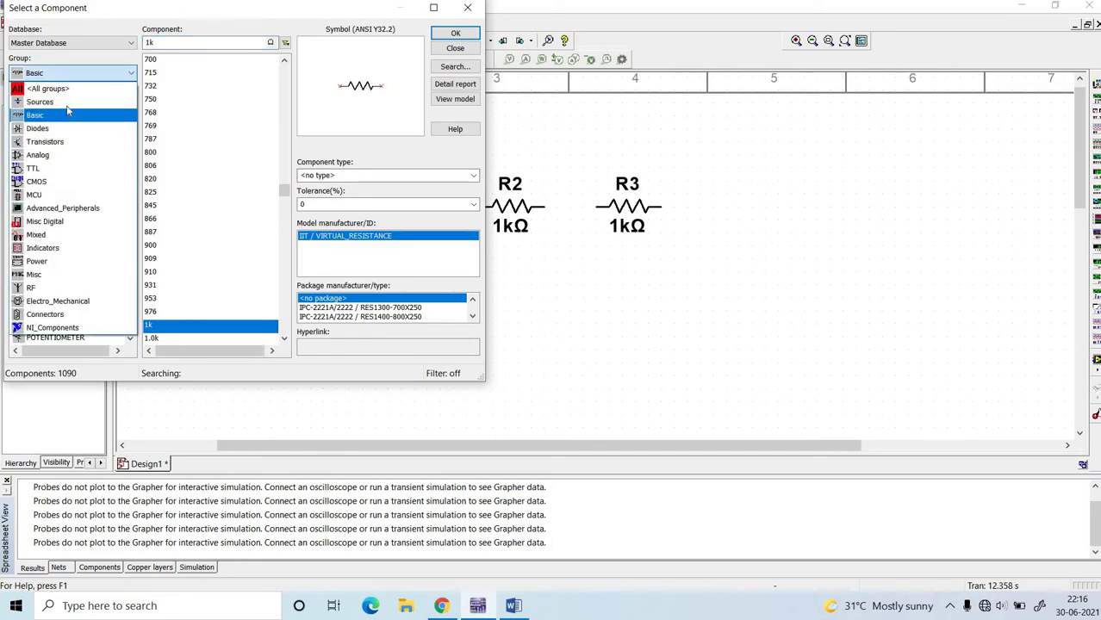
left_click(65, 103)
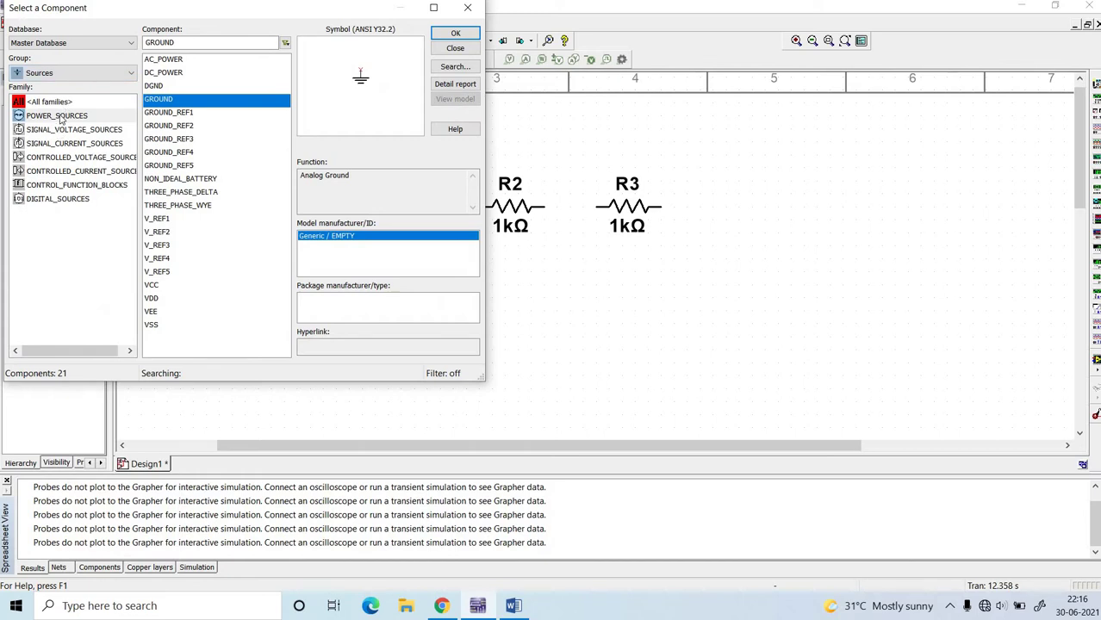
Step: Place a DC_POWER source V1 below R1 and one GROUND symbol
left_click(177, 73)
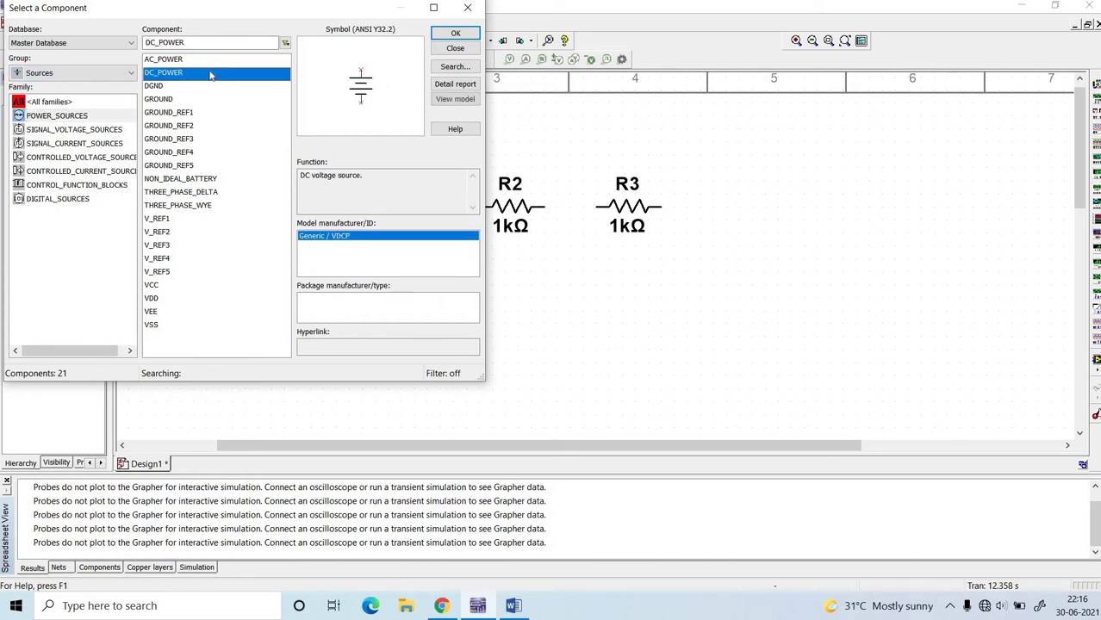
left_click(466, 38)
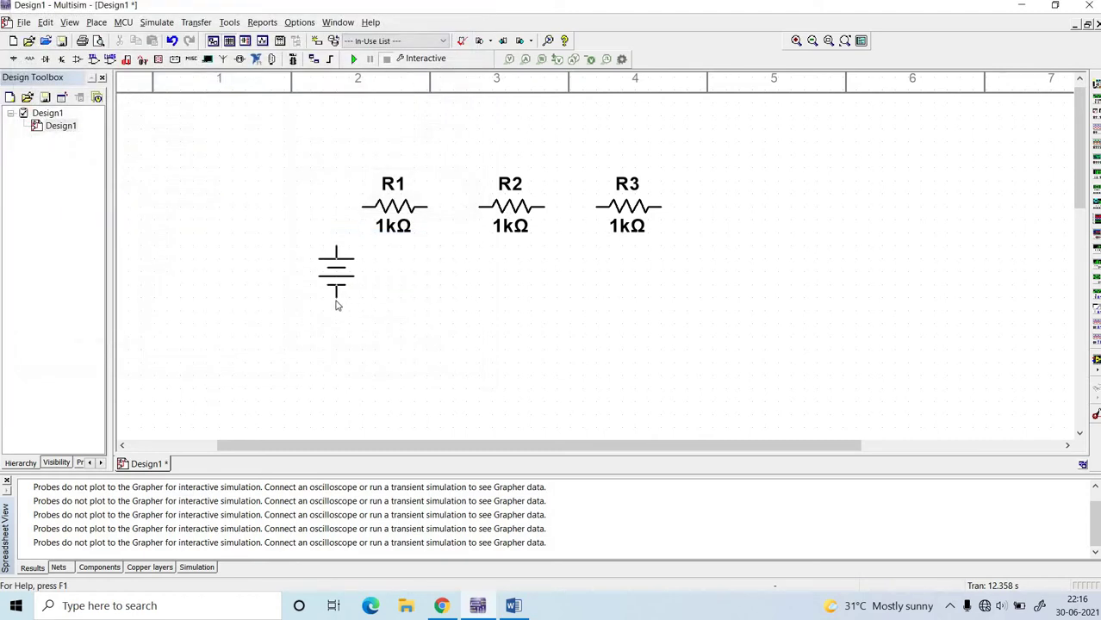
left_click(336, 303)
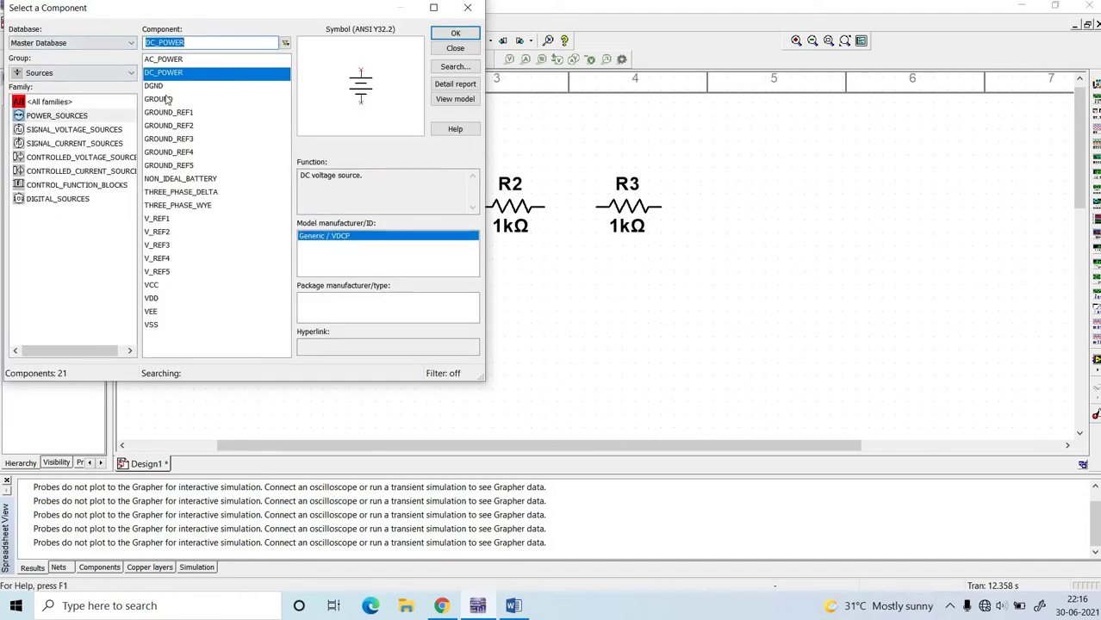
left_click(168, 100)
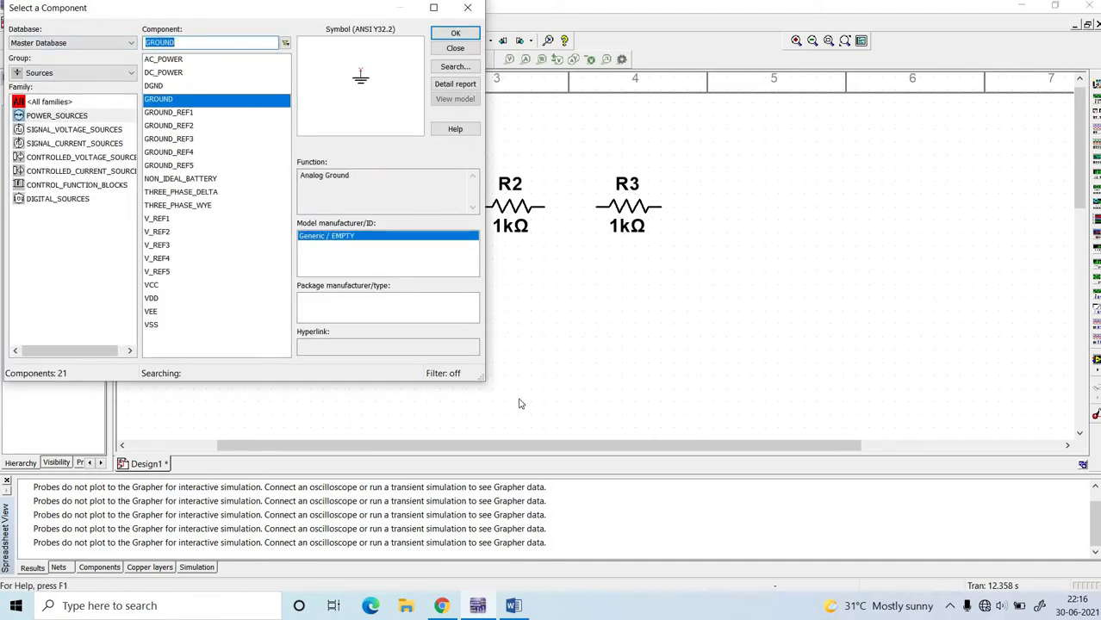
left_click(457, 35)
scroll(528, 404, "down", 5)
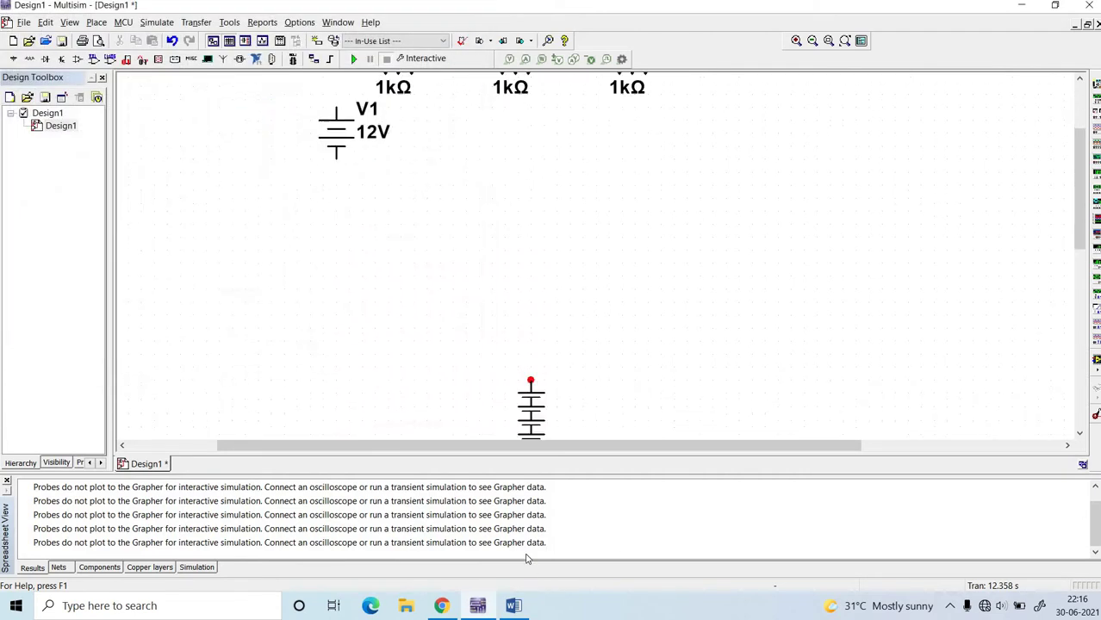
scroll(553, 135, "up", 5)
left_click(552, 135)
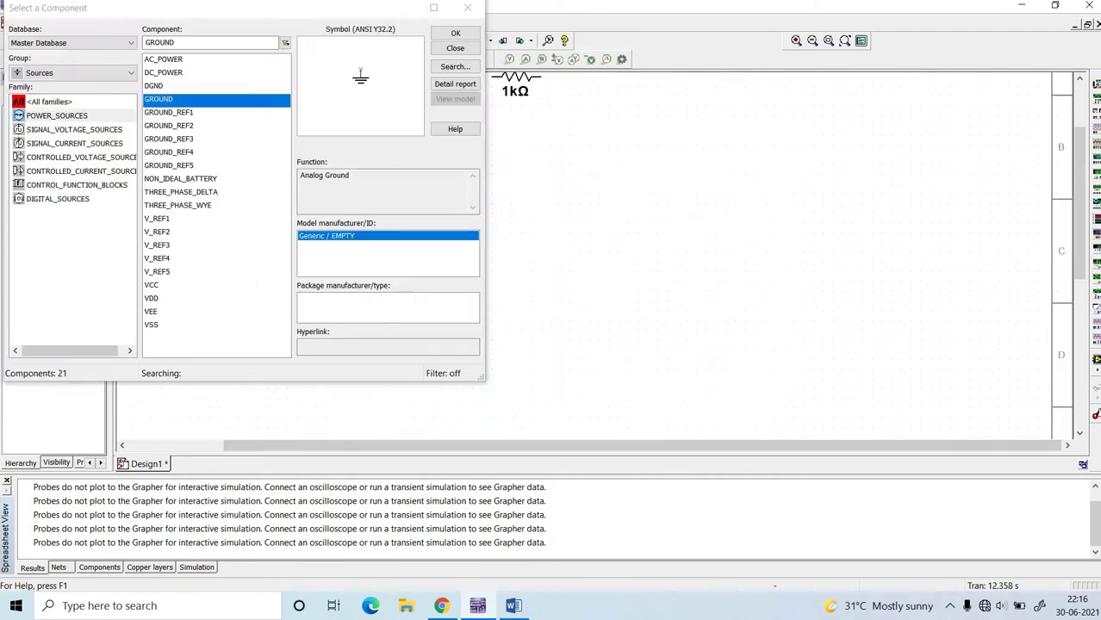
left_click(455, 34)
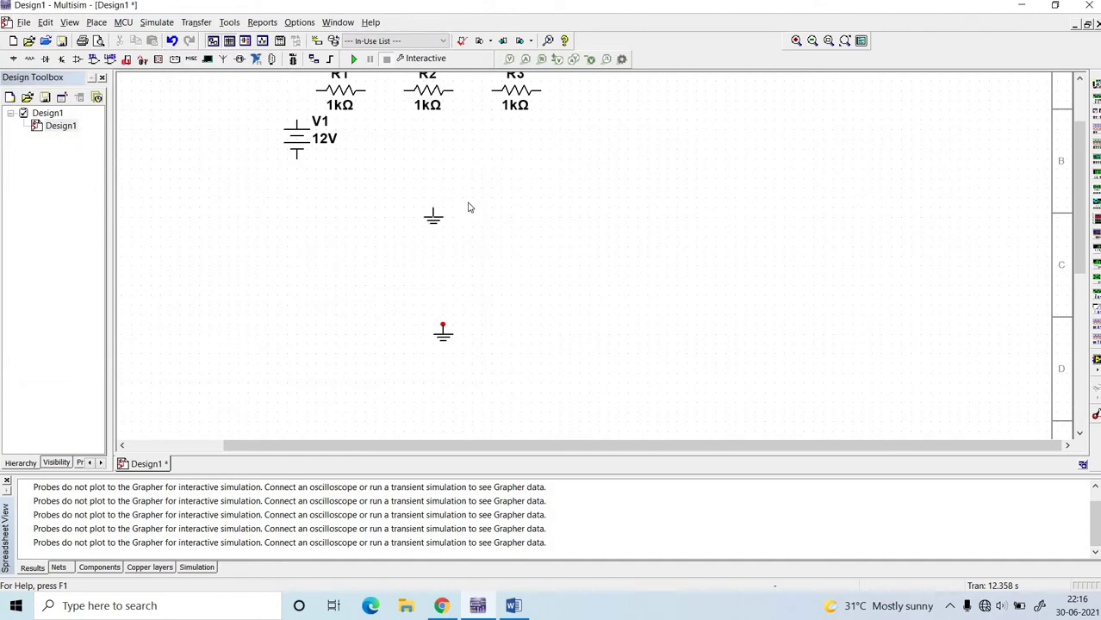
key("Escape")
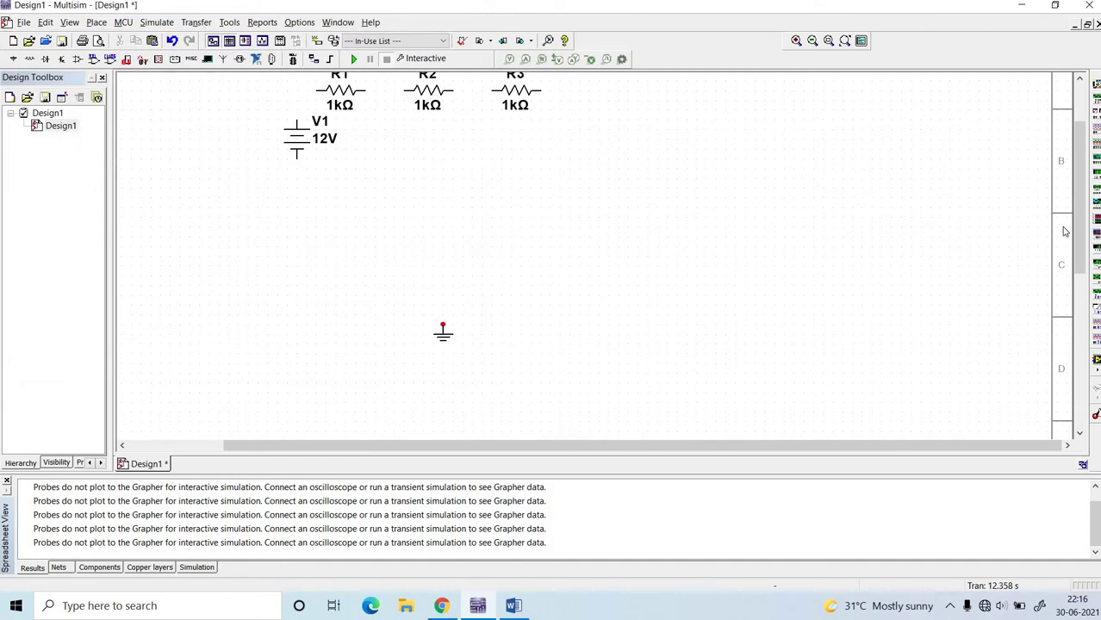
Step: Move the ground under R2, delete the stray wire, and lower V1 slightly
scroll(1078, 231, "up", 2)
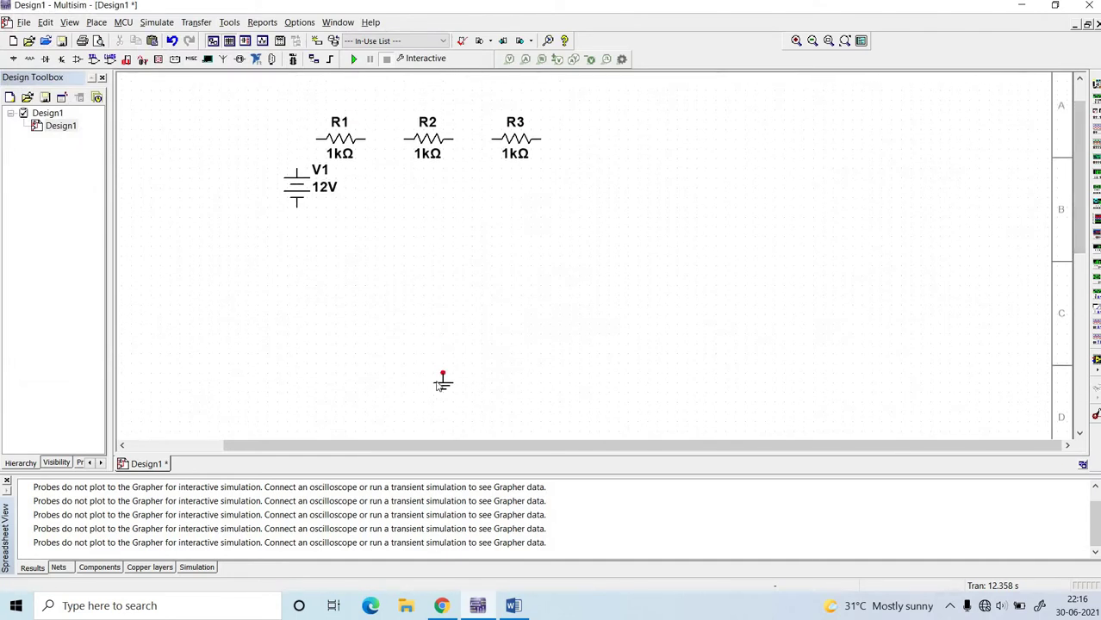
left_click_drag(442, 381, 433, 249)
left_click(453, 285)
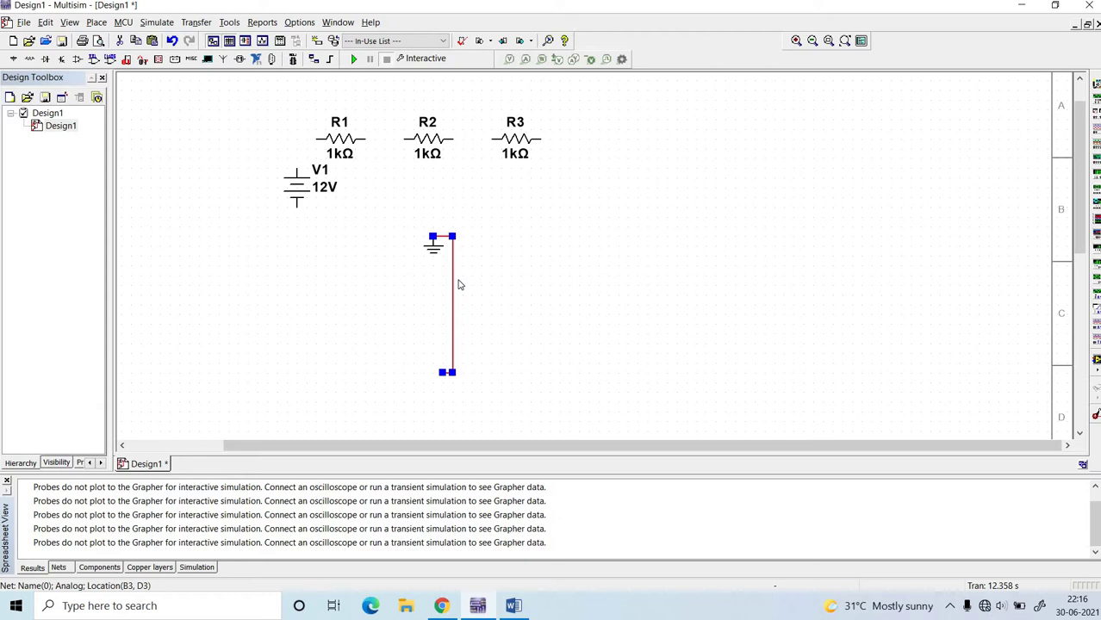
key("Delete")
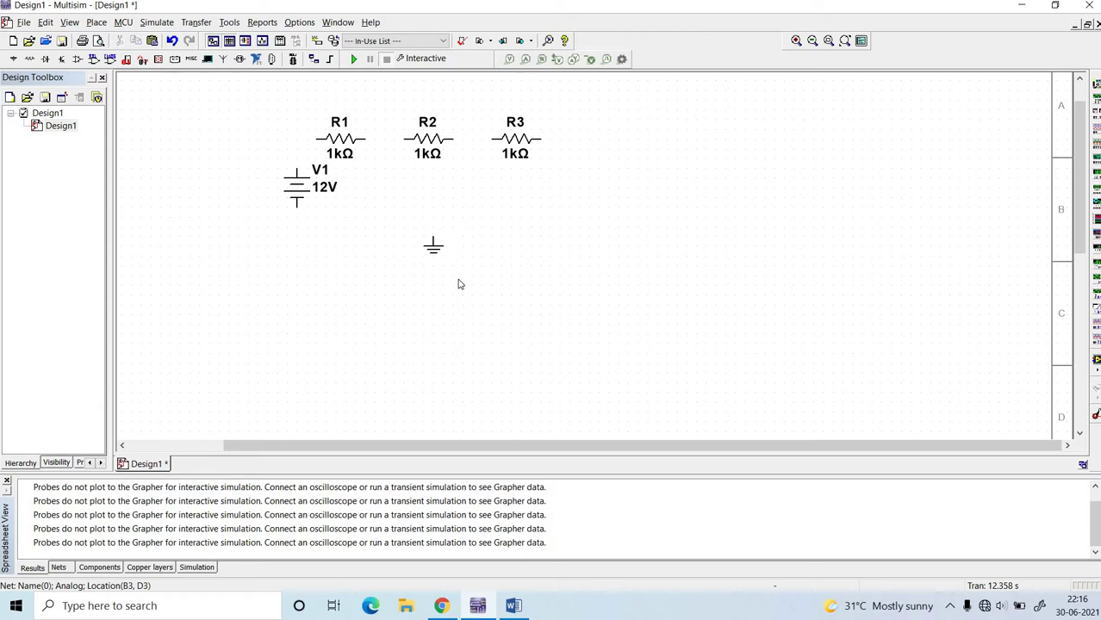
left_click(294, 188)
left_click_drag(295, 193, 291, 213)
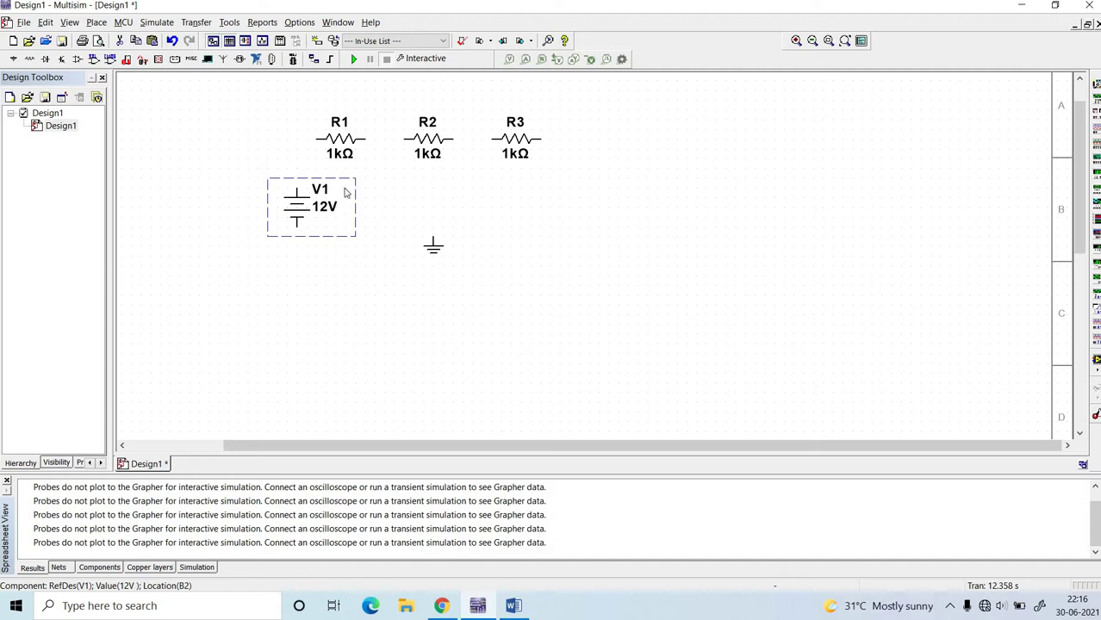
key("Escape")
Step: Wire V1+ to R1, R1 to R2, R2 to R3, and V1− to R3's right end via ground
left_click(295, 188)
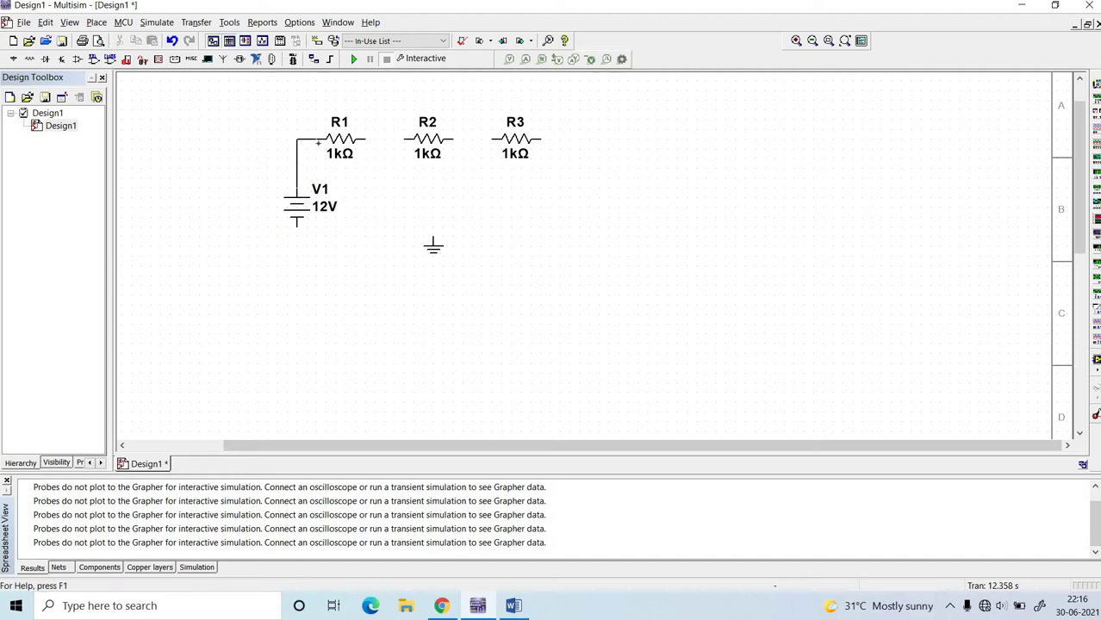
left_click(327, 140)
left_click(365, 139)
left_click(405, 138)
left_click(405, 138)
left_click(449, 138)
left_click(491, 138)
left_click(296, 225)
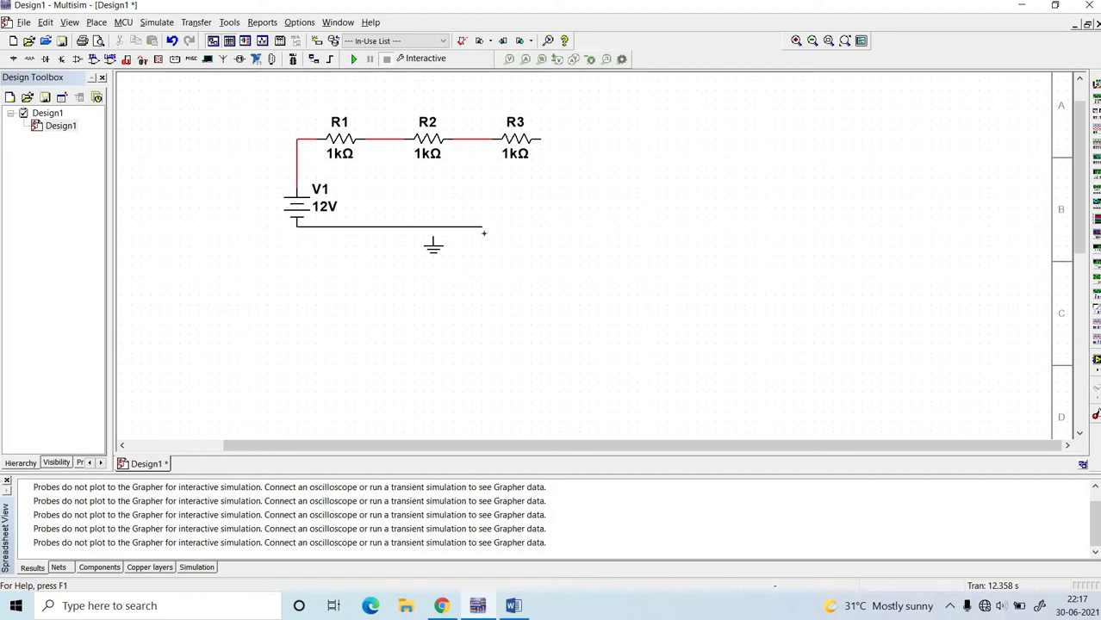
left_click(540, 138)
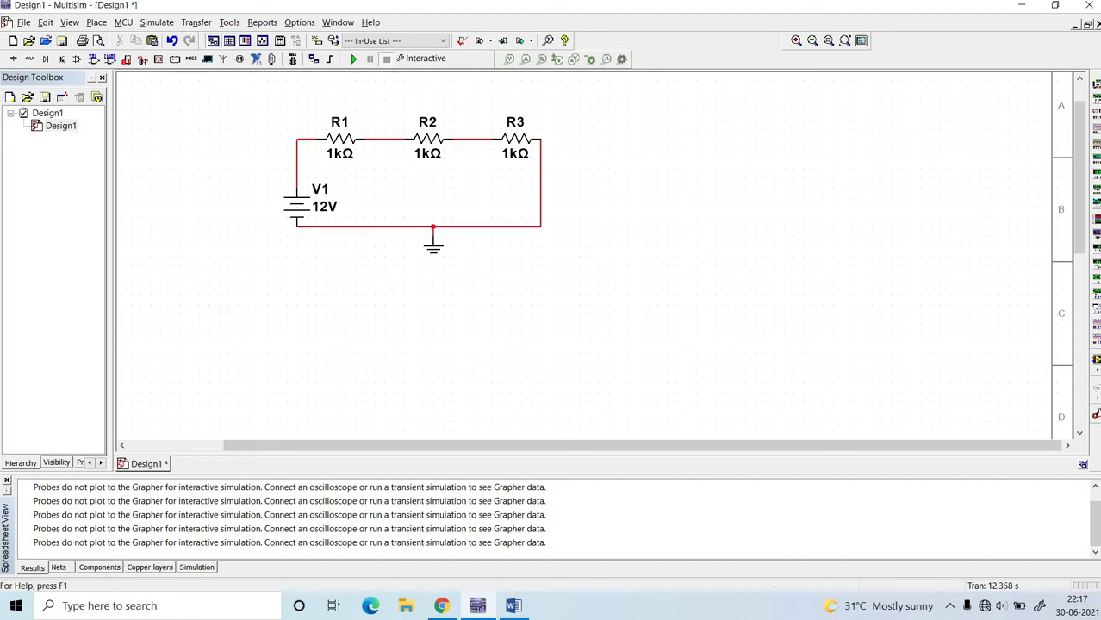
Step: Set R1 to 5Ω, R2 to 4Ω, R3 to 3Ω and V1's voltage to 50V
double_click(342, 144)
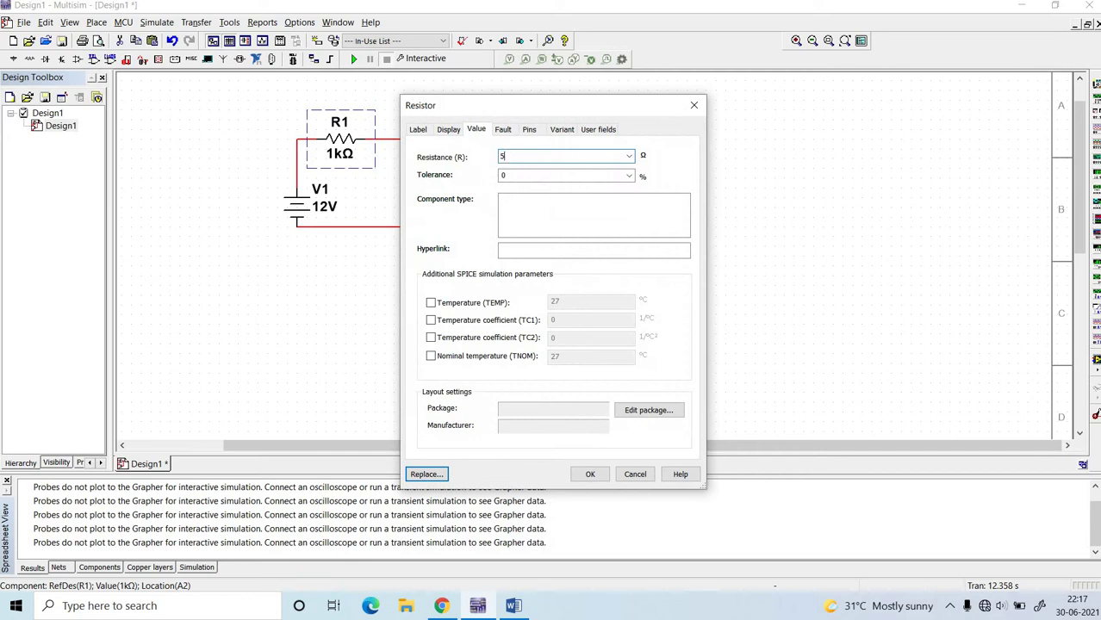
left_click(590, 473)
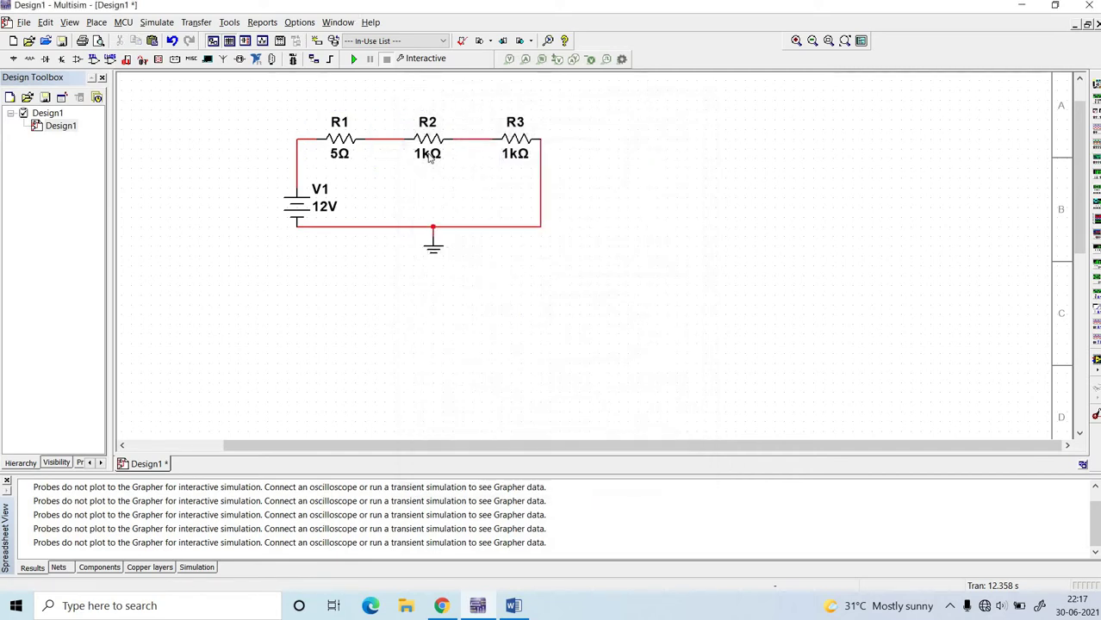
double_click(429, 155)
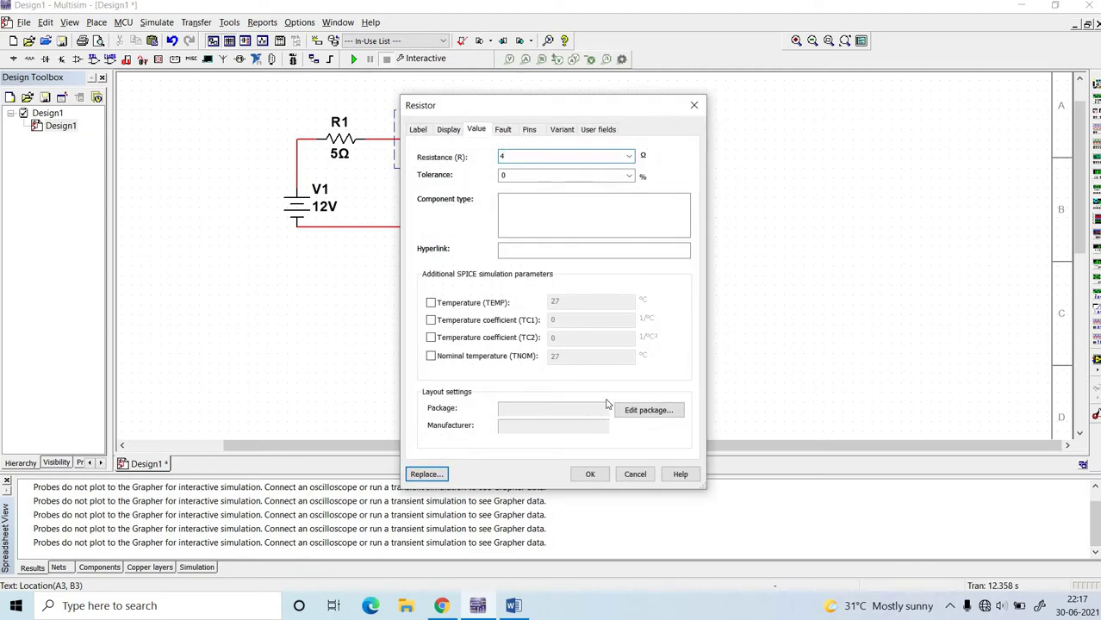
key("Return")
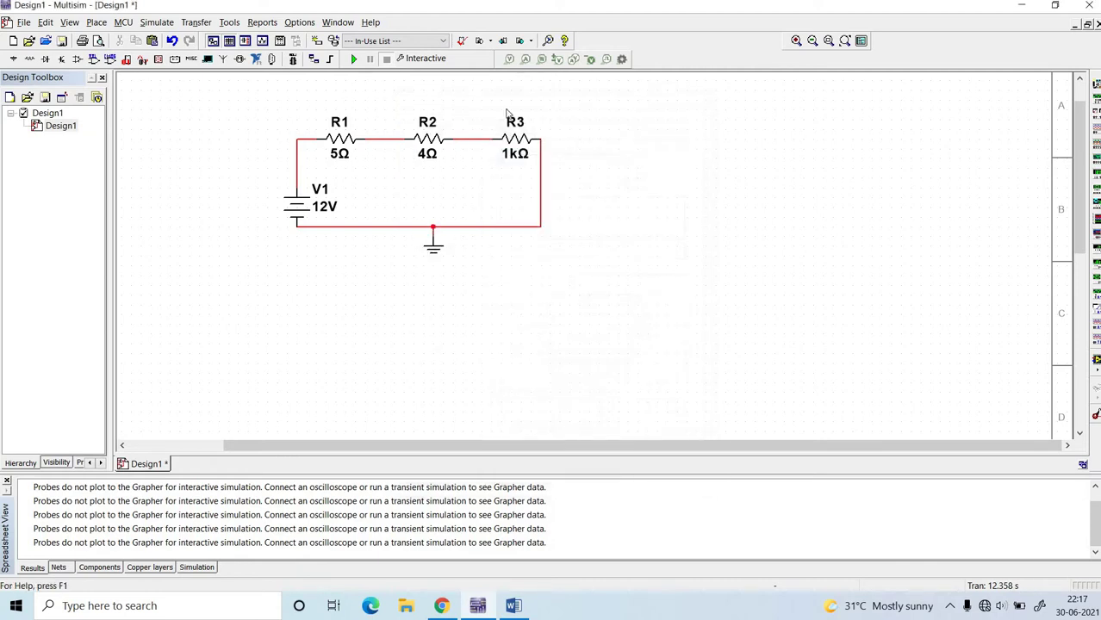
double_click(516, 157)
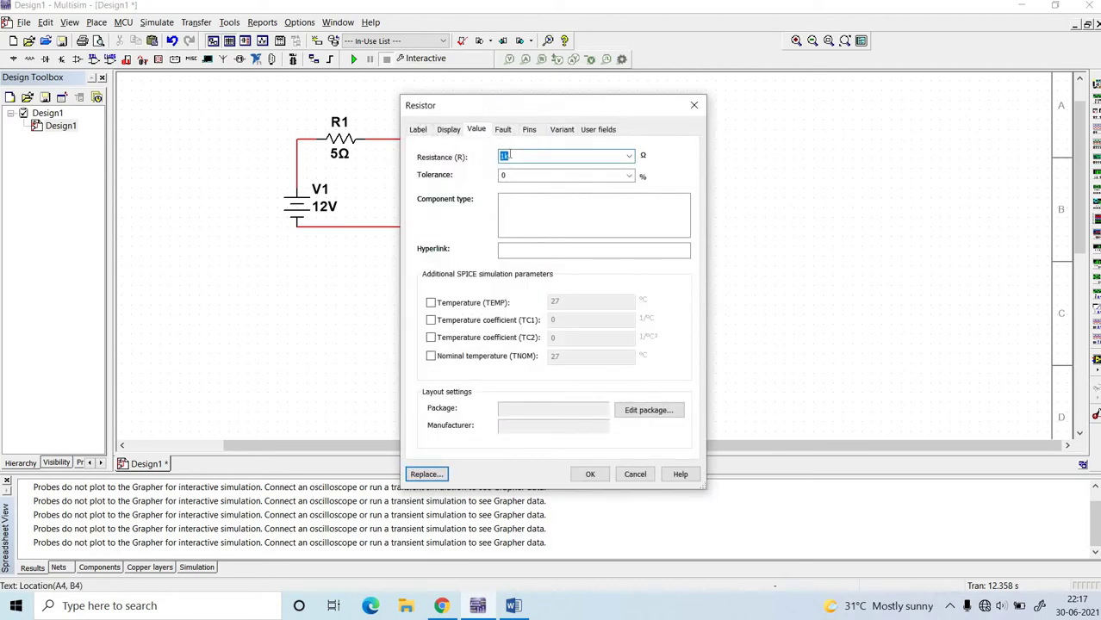
left_click(590, 473)
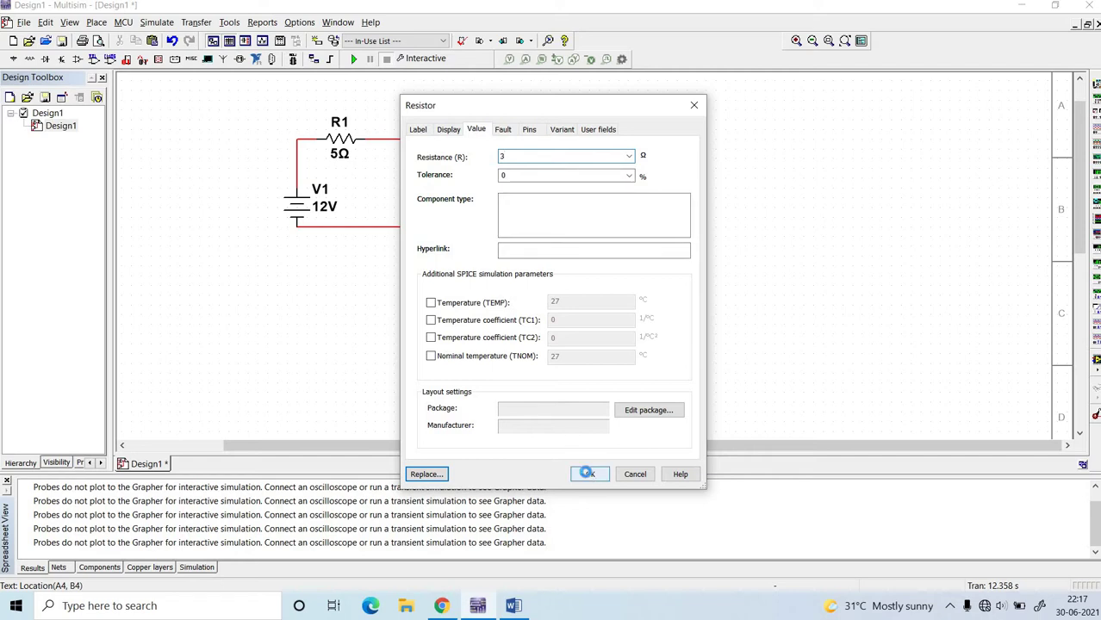
double_click(321, 214)
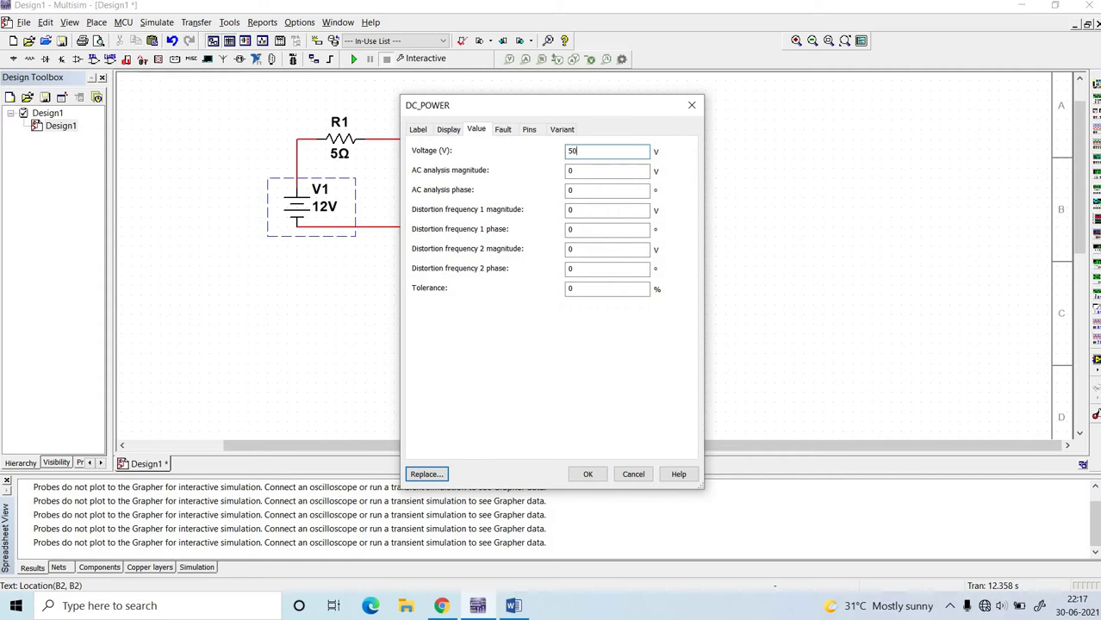
left_click(587, 474)
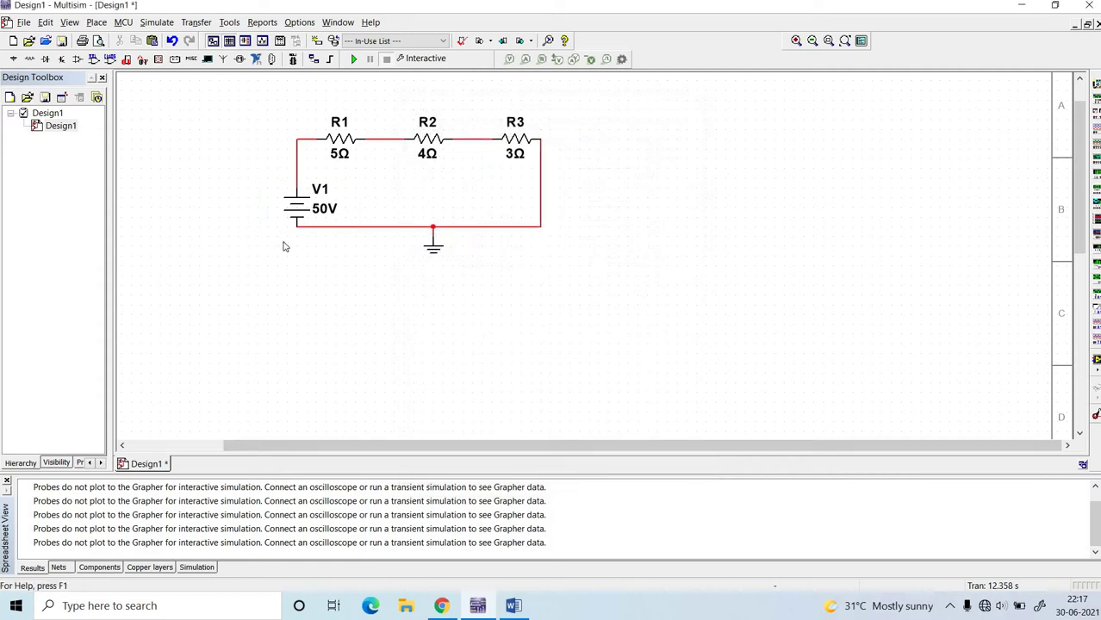
Step: Select the whole circuit and move it down and to the right
left_click_drag(614, 295, 250, 98)
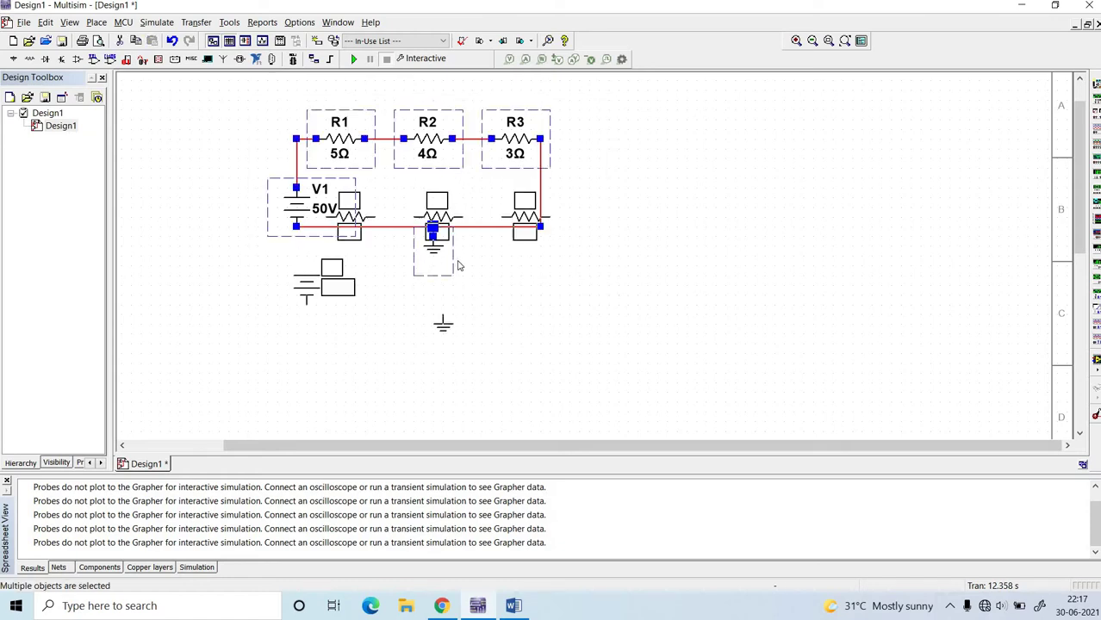
left_click_drag(517, 159, 536, 257)
left_click(611, 246)
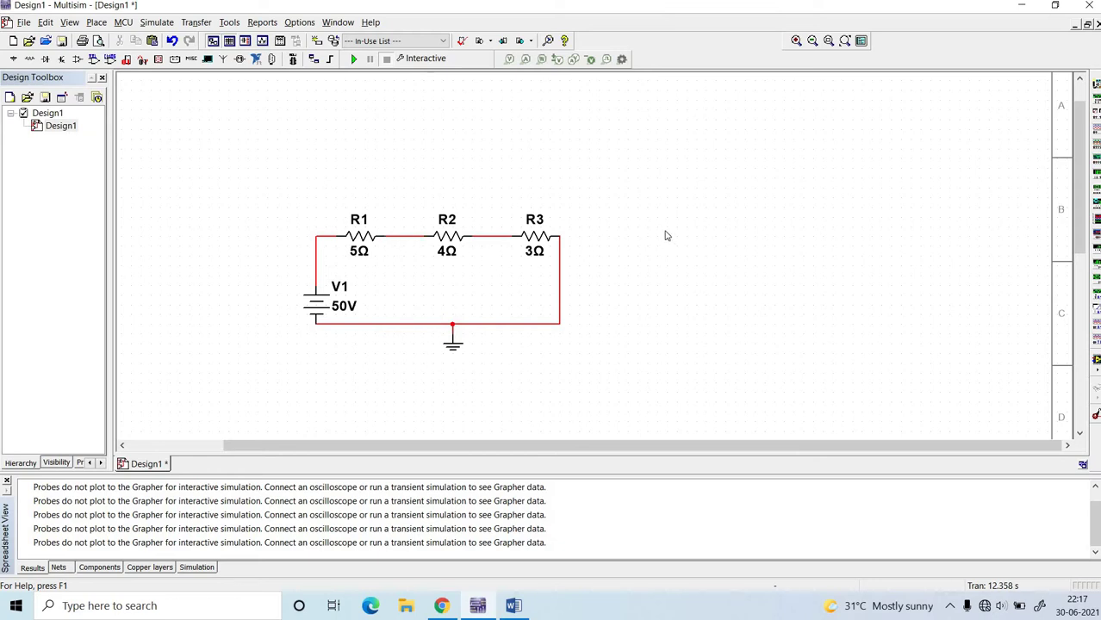
Step: Place multimeters XMM1, XMM2 and XMM3 in a row above the resistors
left_click(1095, 83)
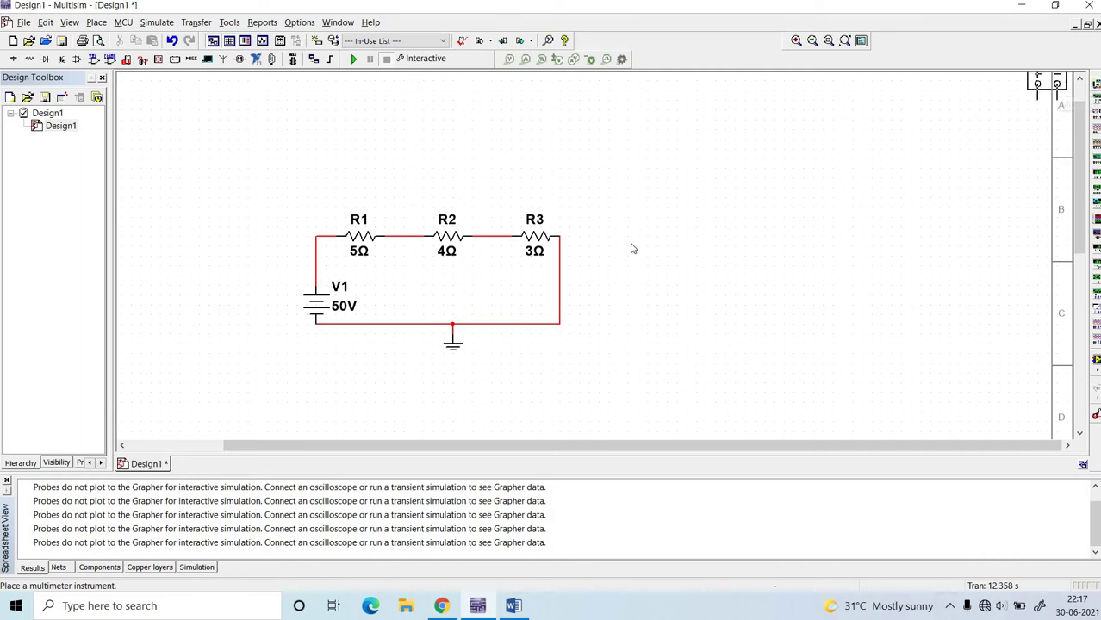
key("Escape")
left_click(353, 192)
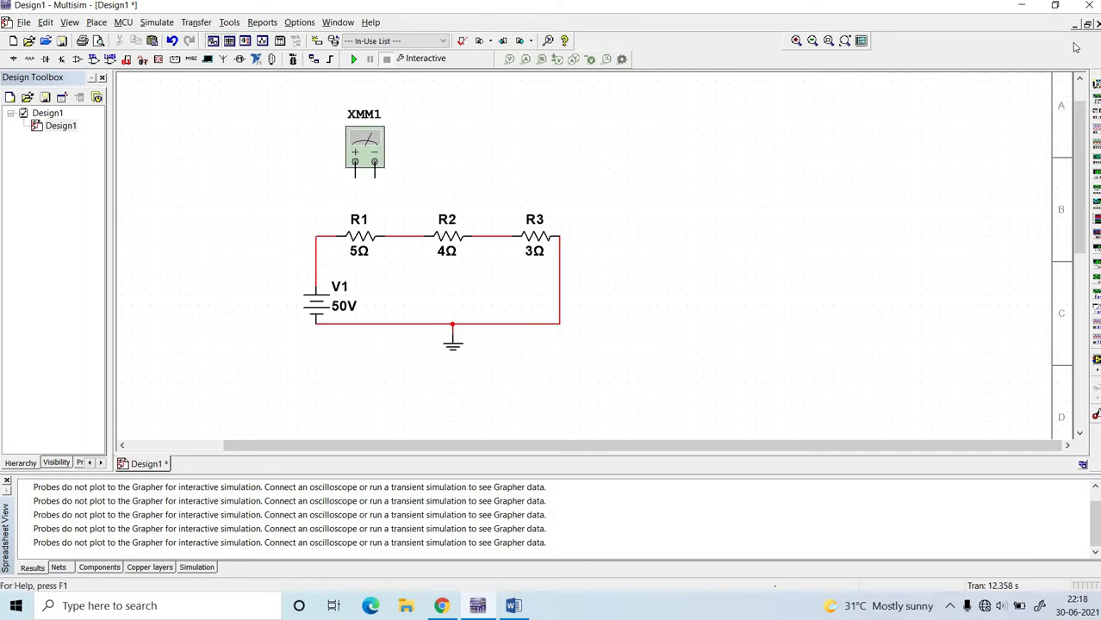
left_click(1095, 83)
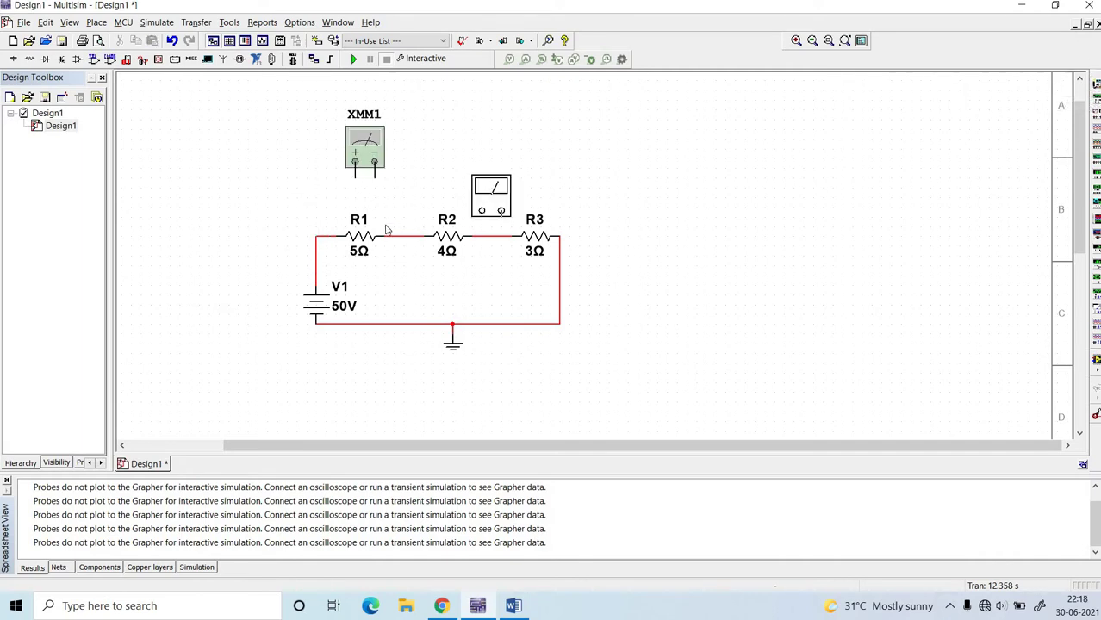
left_click(440, 181)
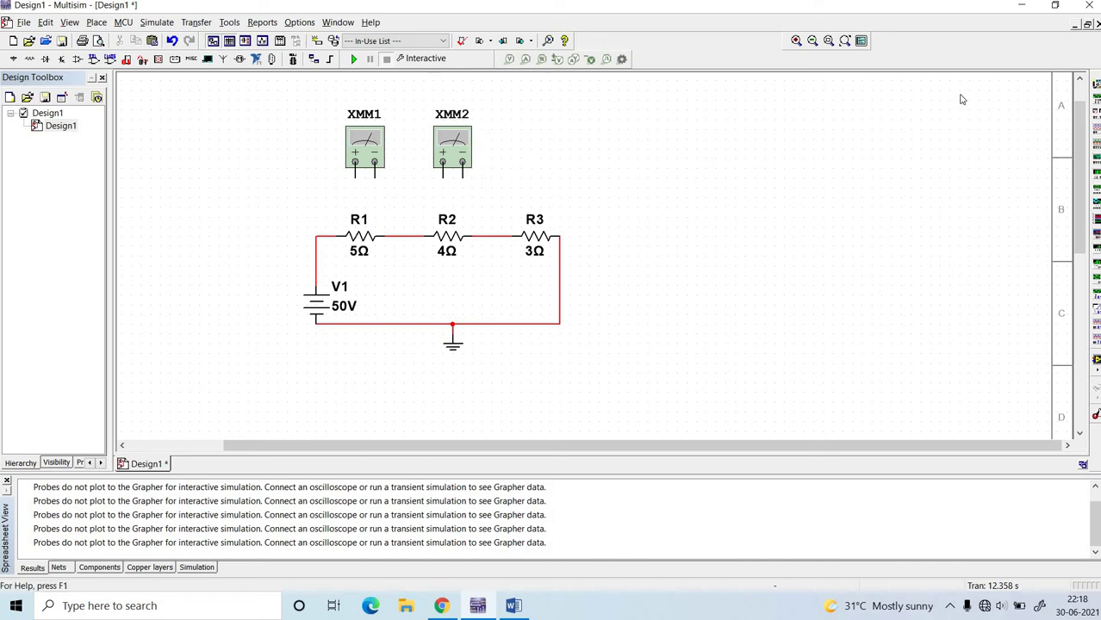
left_click(1096, 84)
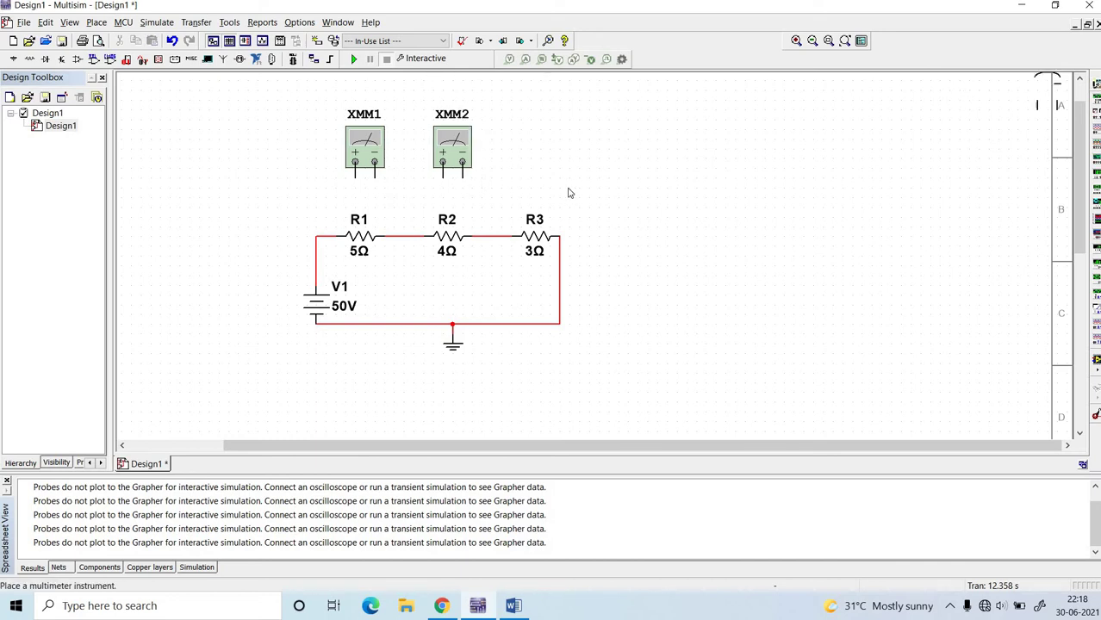
key("Escape")
Step: Place XMM3 above R3 and wire XMM1's + and − leads across R1's two ends
left_click(527, 172)
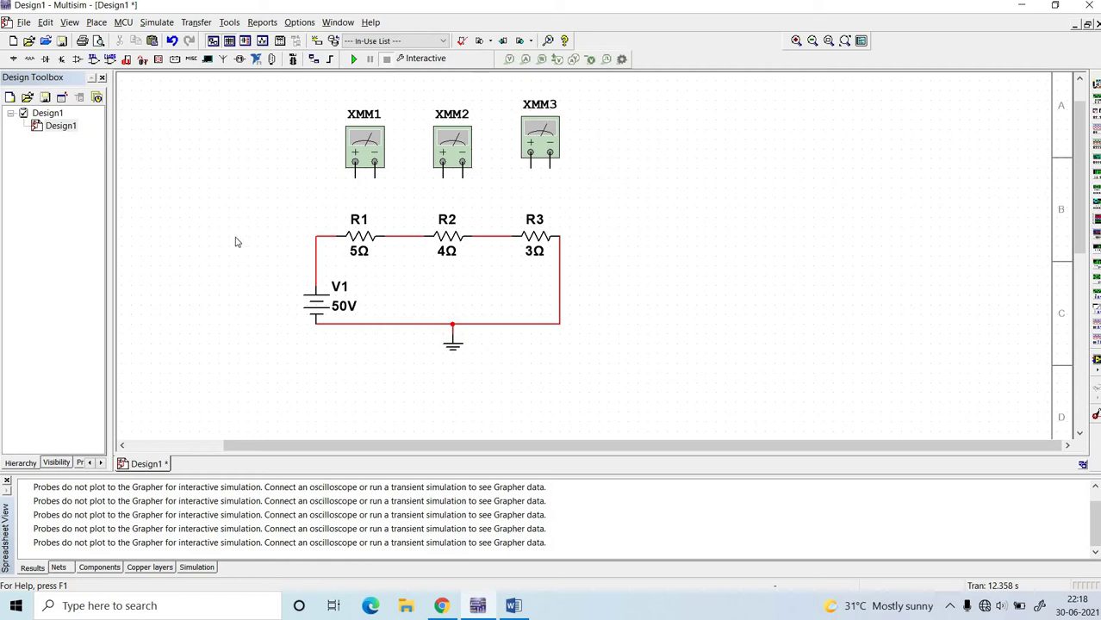
left_click(353, 175)
left_click(326, 235)
left_click(375, 175)
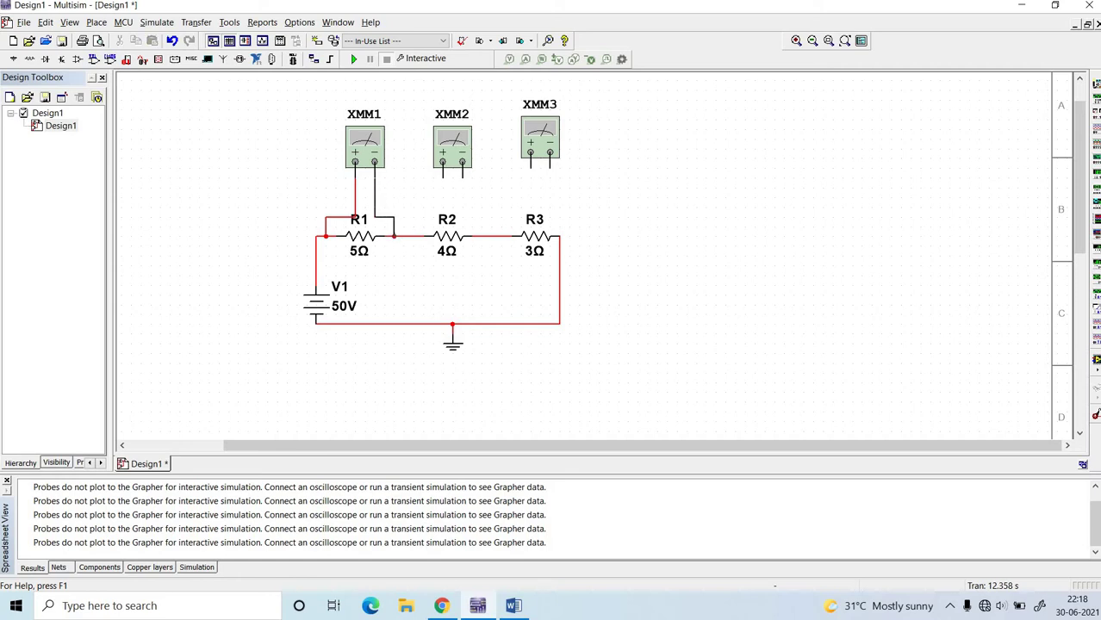
key("Escape")
left_click(404, 237)
Step: Wire XMM2's + and − leads across R2, between R1–R2 and R2–R3
left_click(442, 175)
left_click(420, 238)
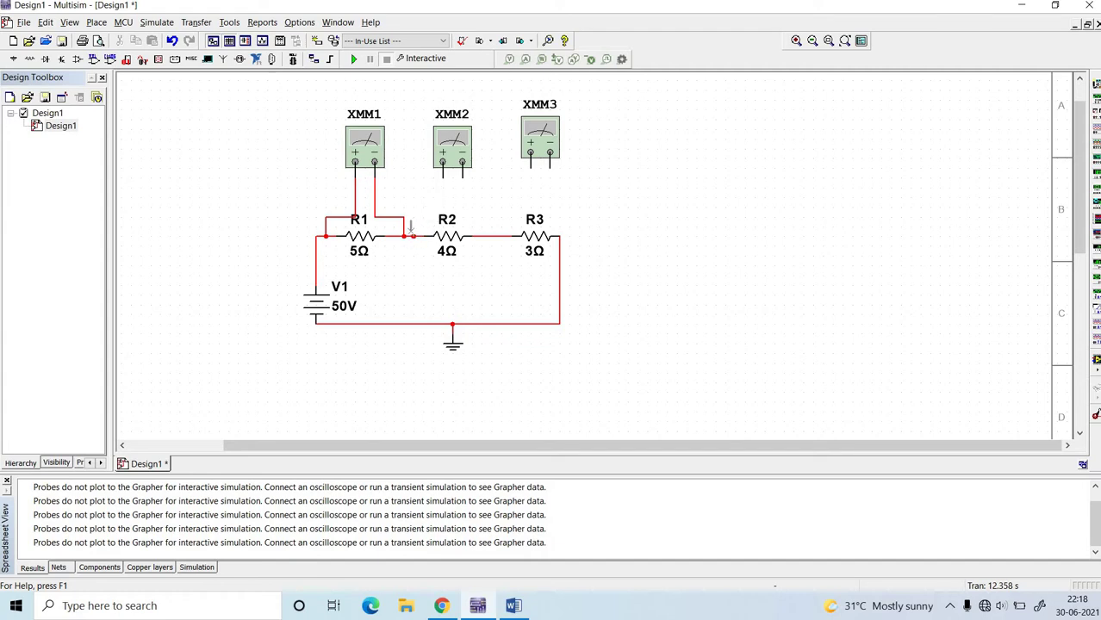
left_click(463, 173)
left_click(483, 236)
Step: Wire XMM3's + and − leads to R3's left and right ends
left_click(528, 166)
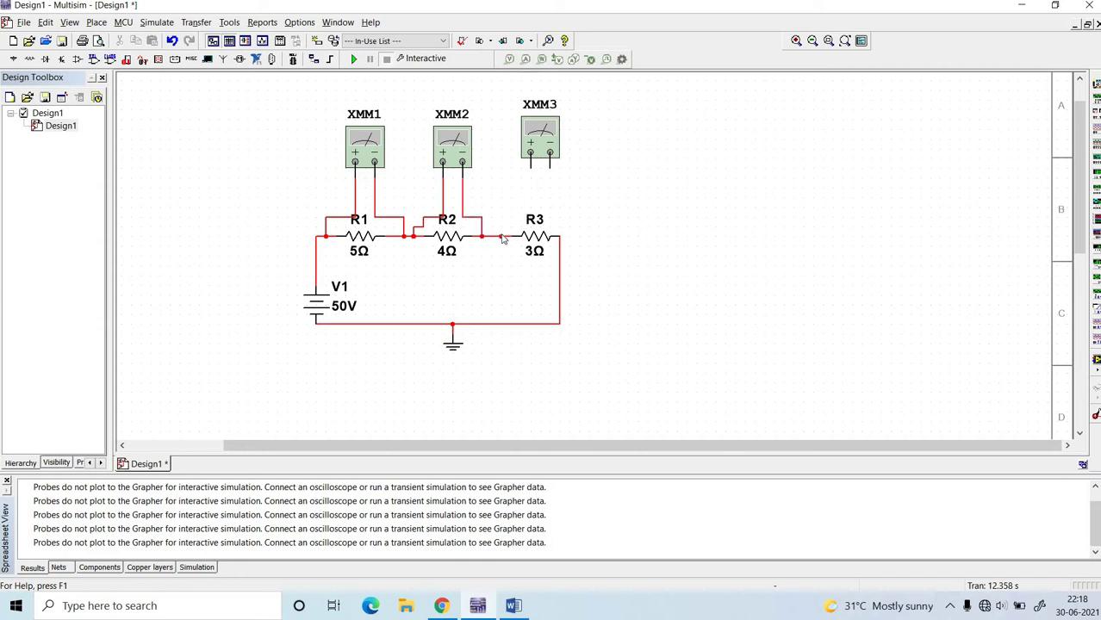
left_click(501, 236)
left_click(551, 166)
left_click(558, 243)
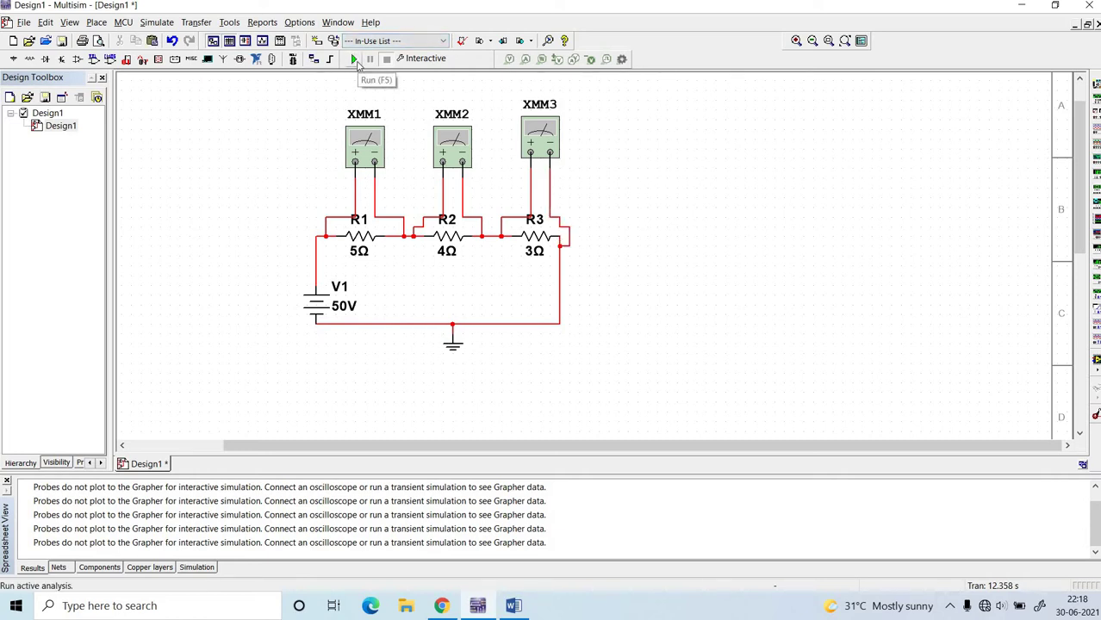
Step: Run the simulation and view the meter readings: 20.833 V, 16.667 V and 12.5 V
left_click(355, 60)
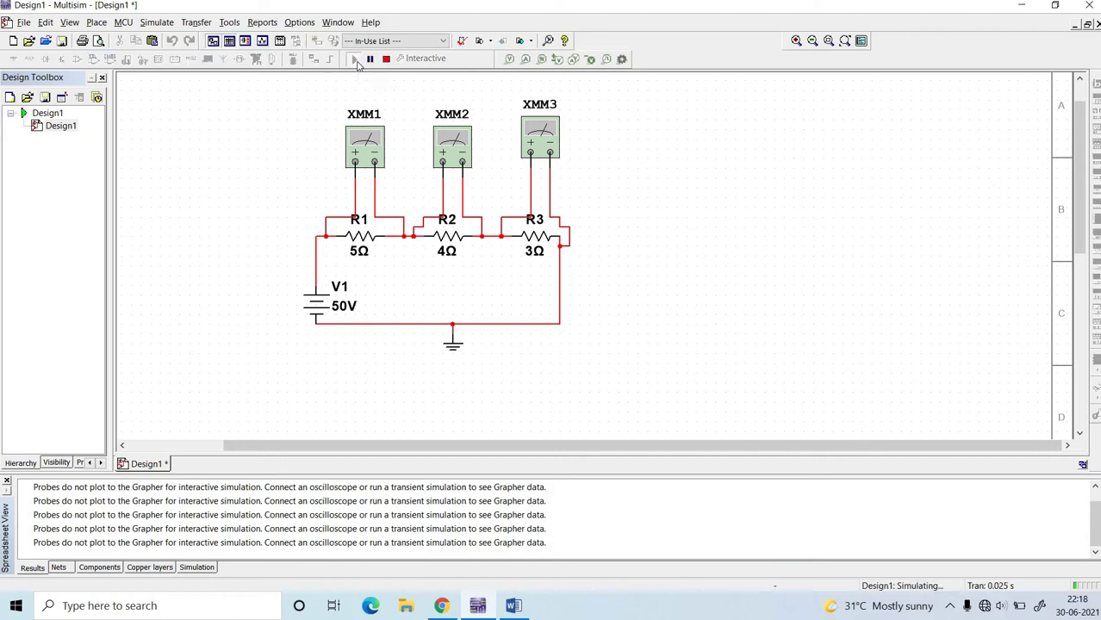
double_click(363, 146)
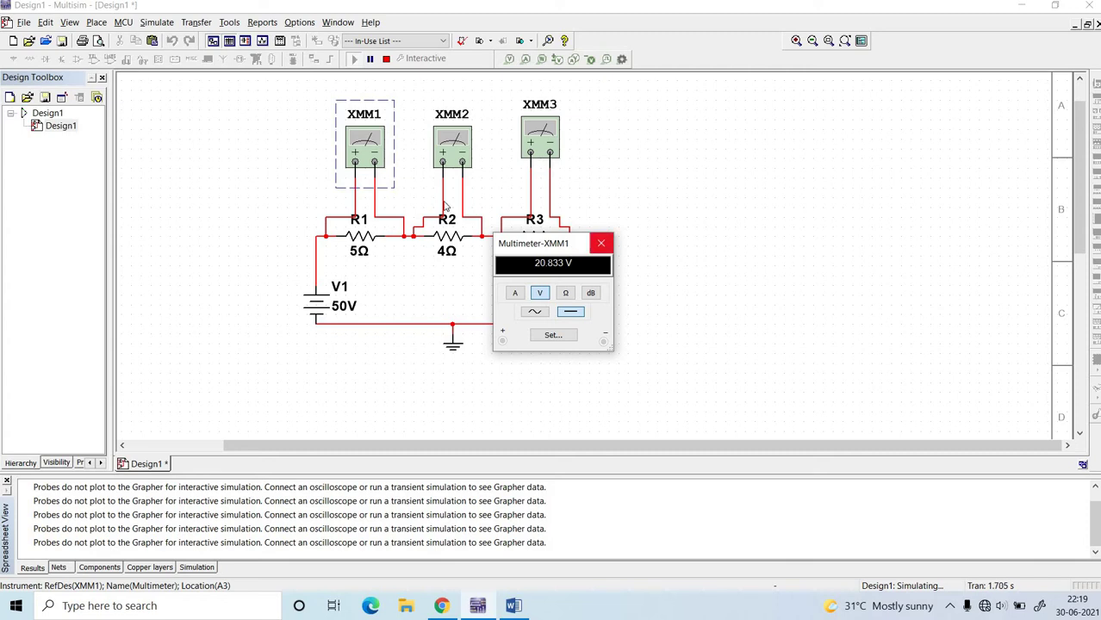
double_click(447, 146)
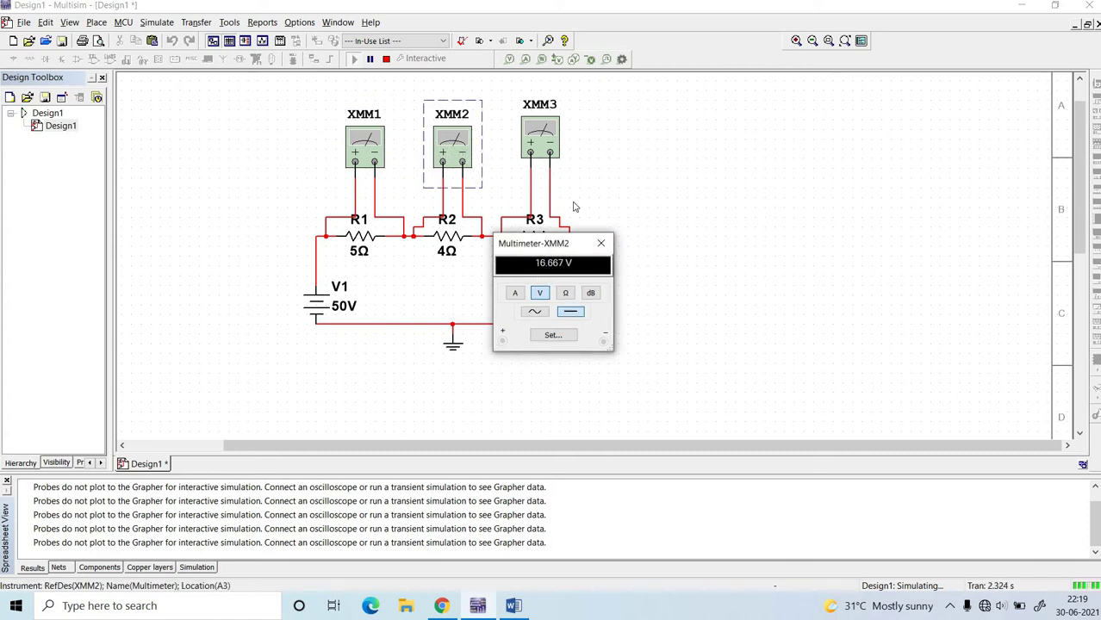
double_click(548, 140)
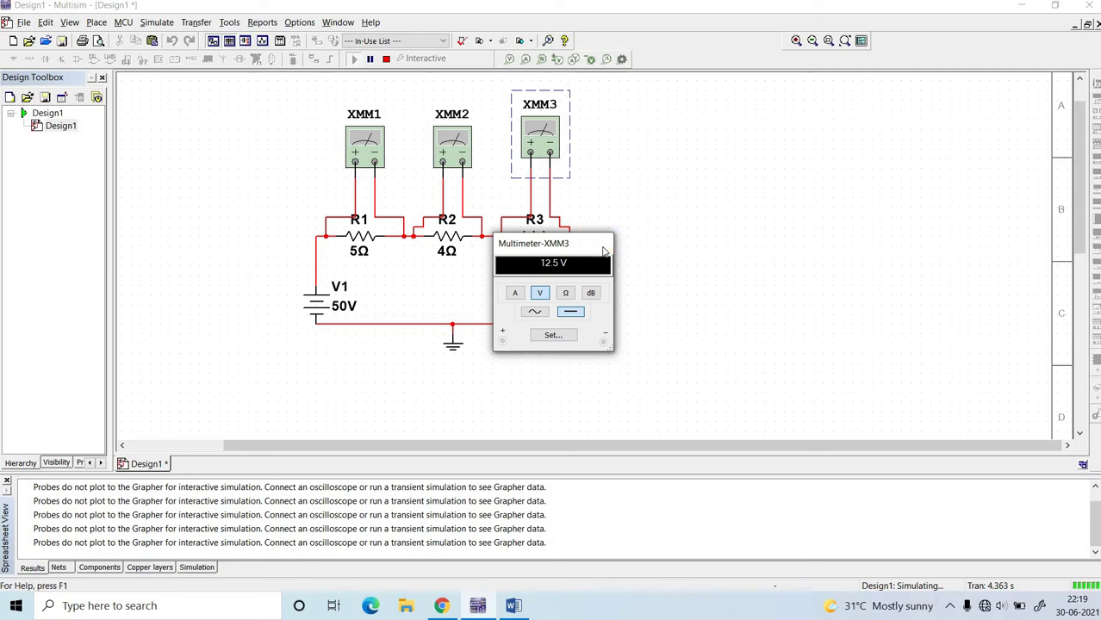
Step: Close the XMM3 and XMM2 meter panels
left_click(601, 246)
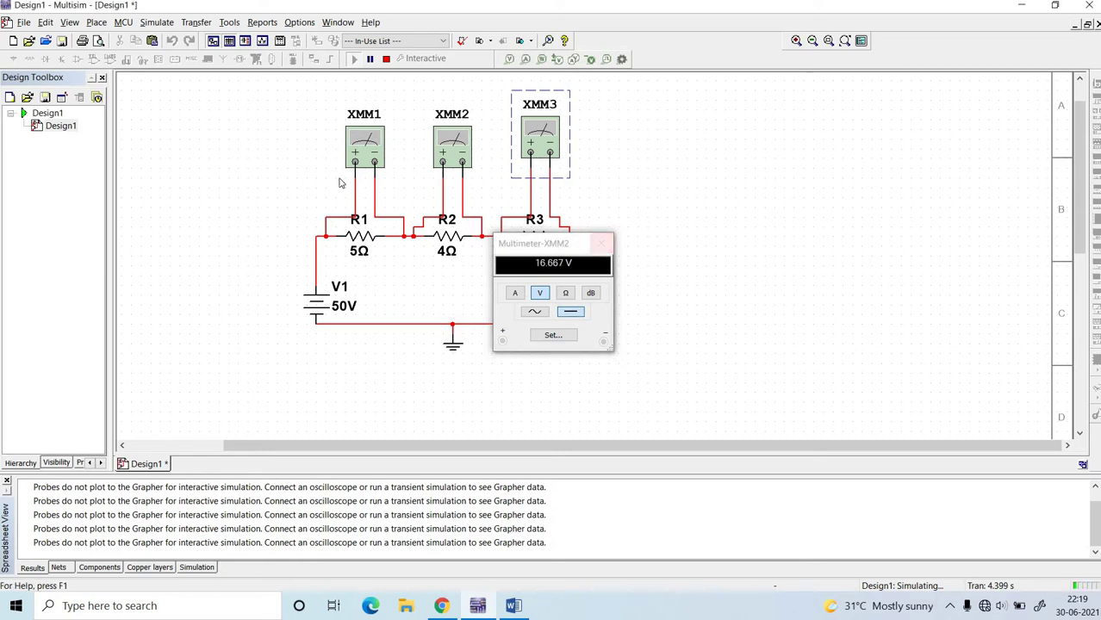
left_click(602, 246)
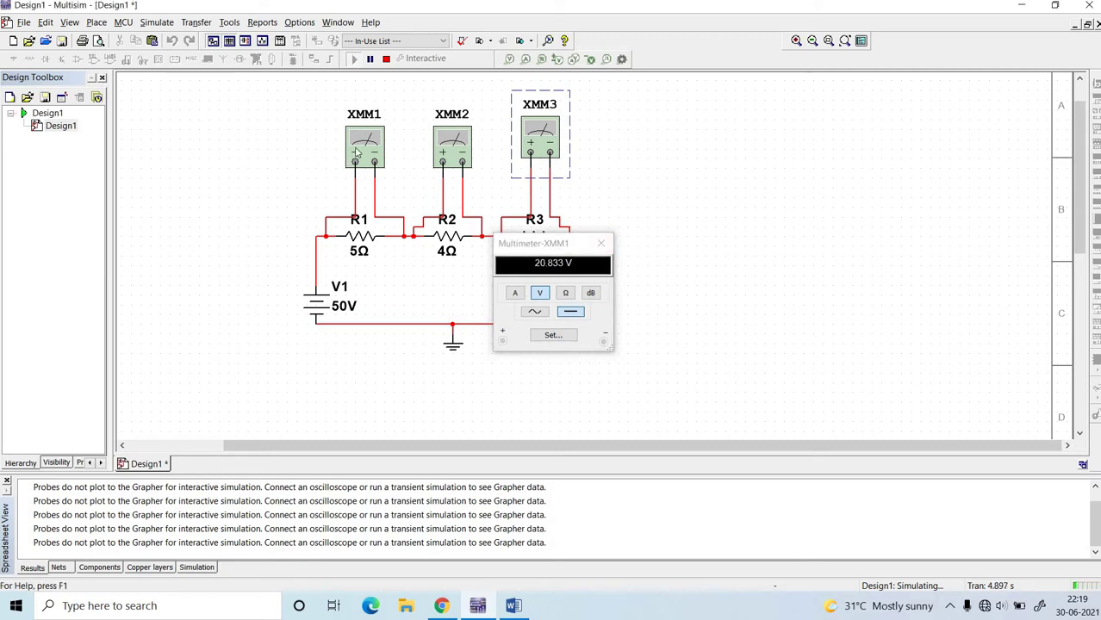
left_click(378, 160)
Step: Stop the running simulation and delete multimeter XMM1
right_click(383, 162)
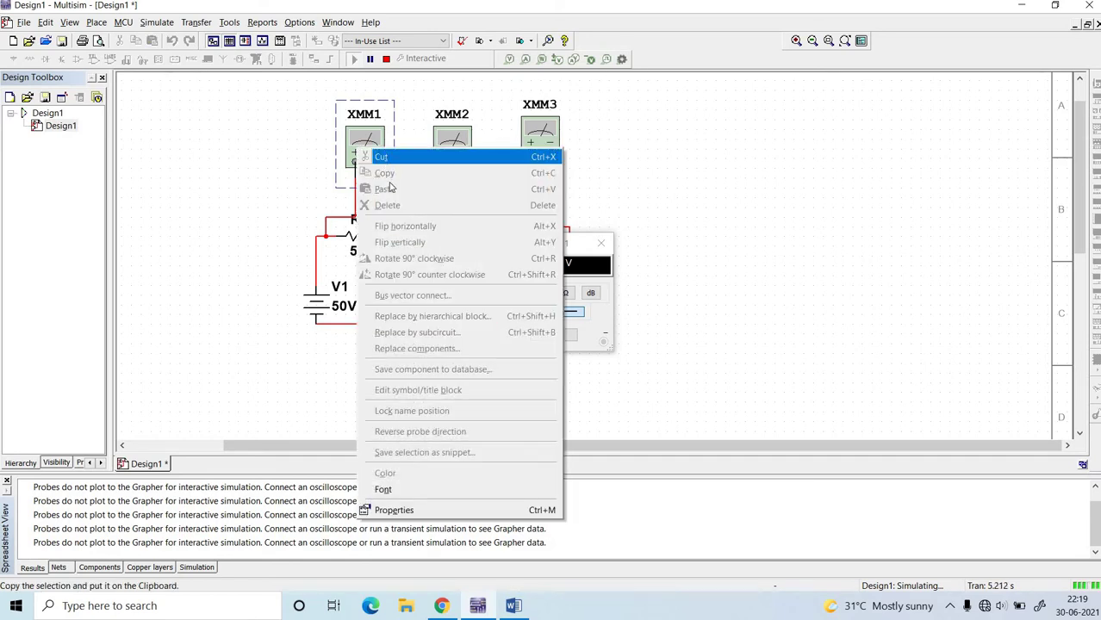
left_click(716, 193)
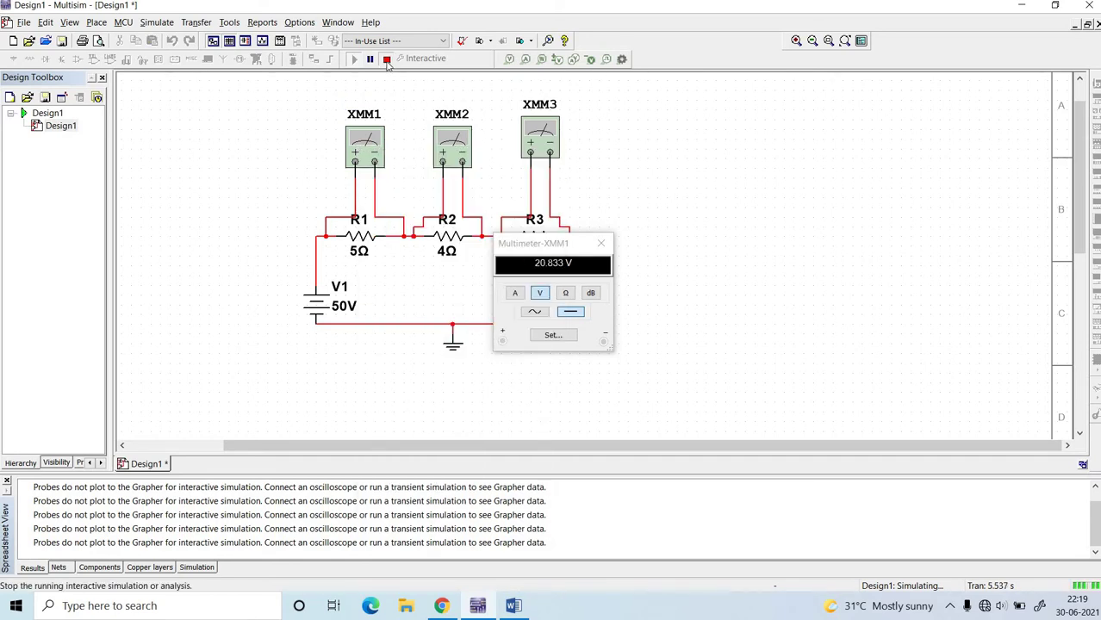
left_click(387, 59)
left_click(353, 147)
right_click(353, 146)
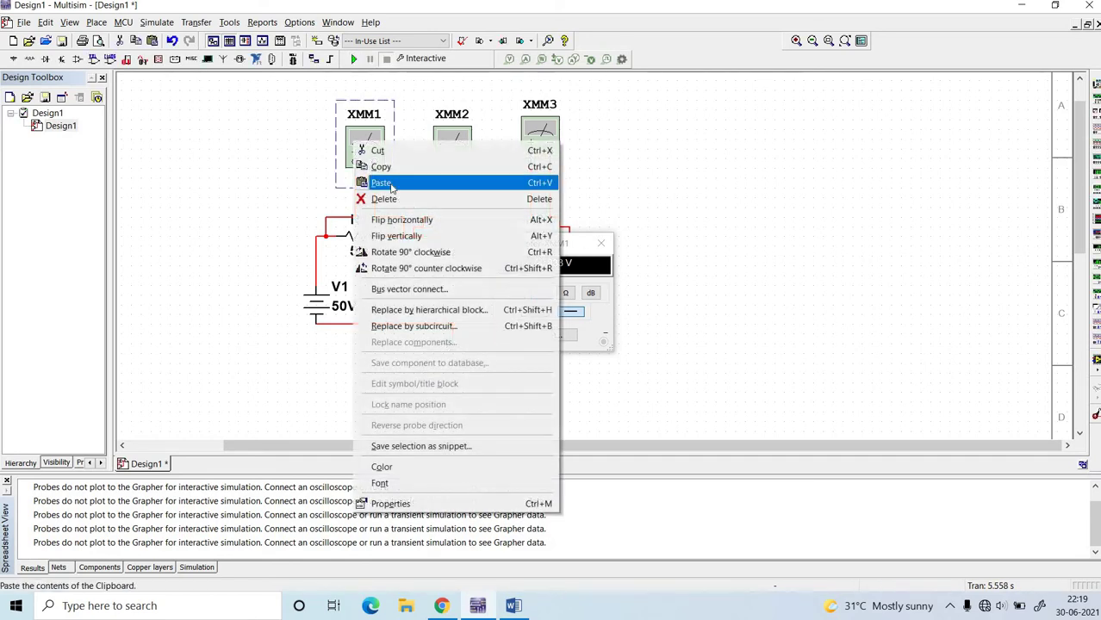
left_click(386, 199)
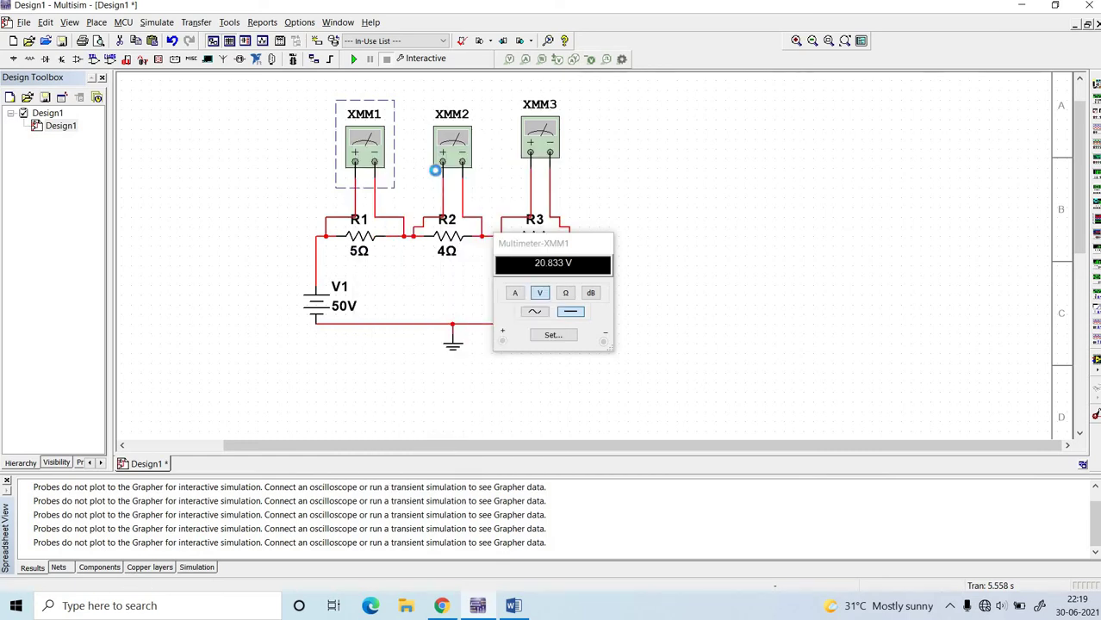
Step: Delete multimeters XMM2 and XMM3 along with their leads
left_click(447, 162)
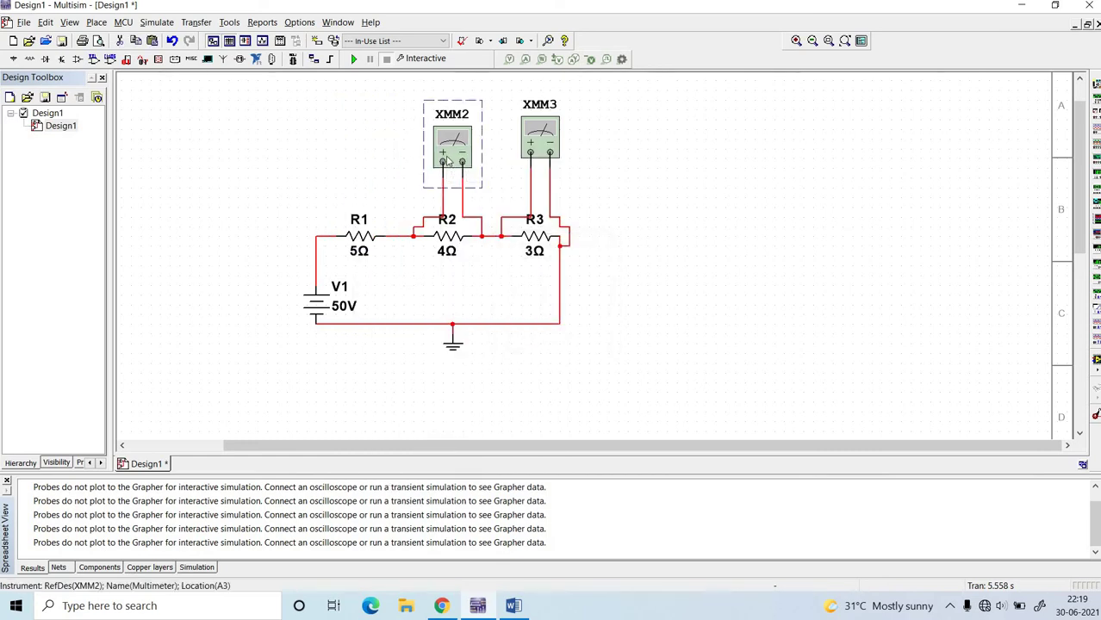
right_click(447, 162)
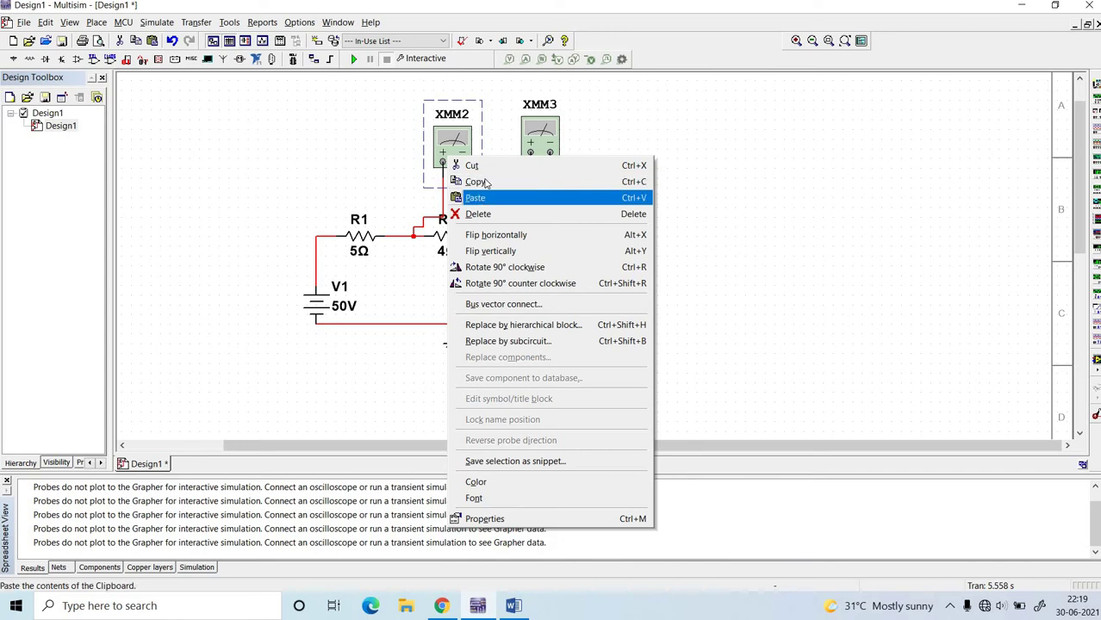
left_click(474, 166)
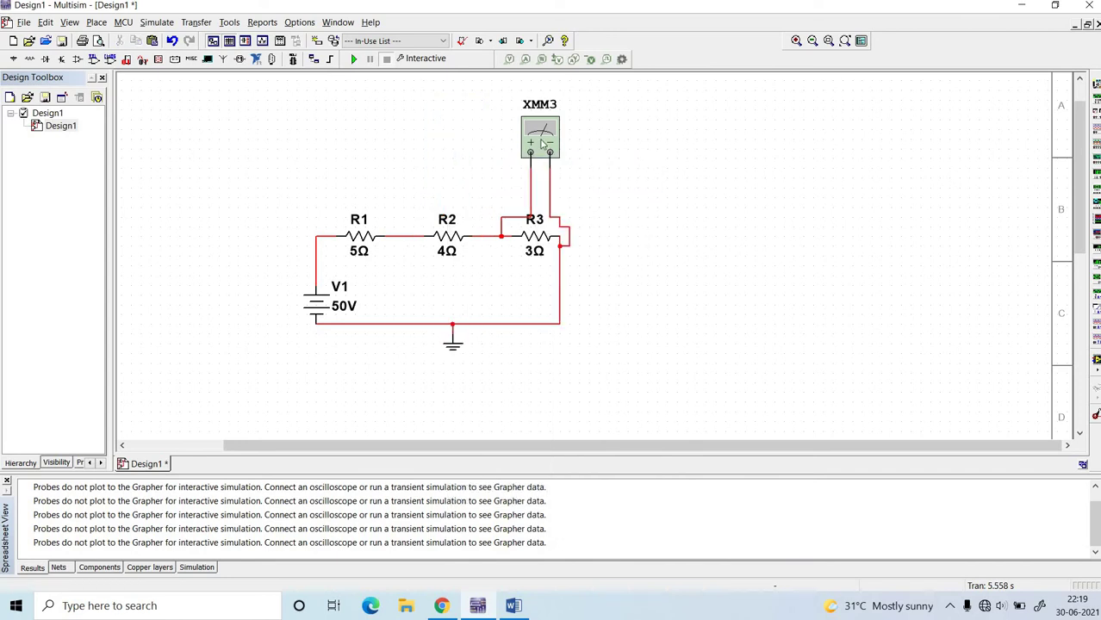
right_click(542, 140)
left_click(554, 151)
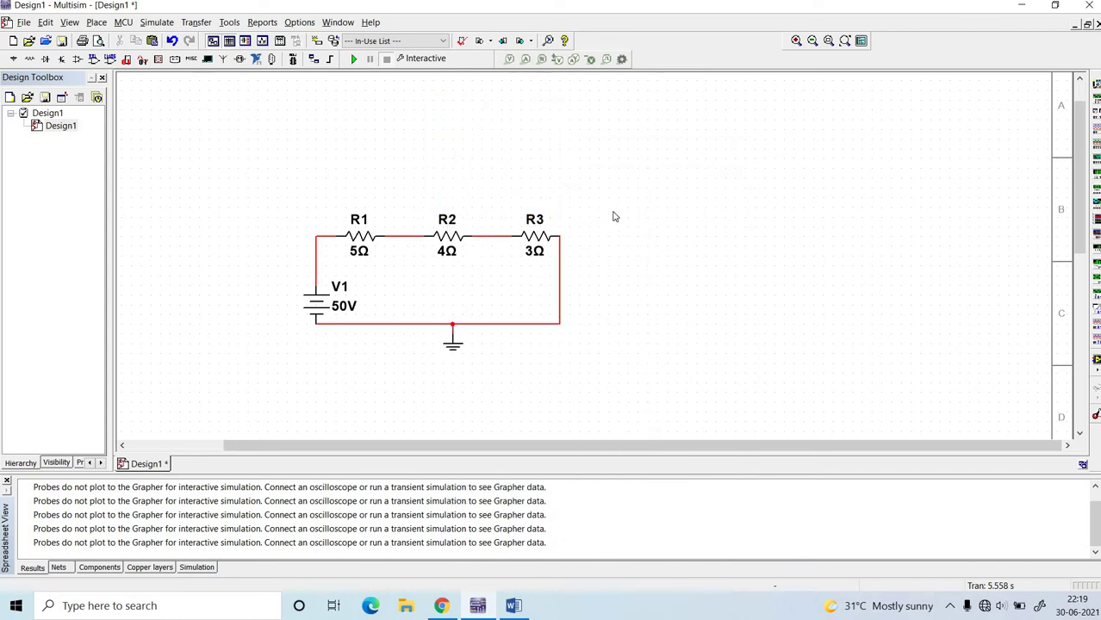
scroll(614, 216, "up", 1)
scroll(528, 173, "up", 1)
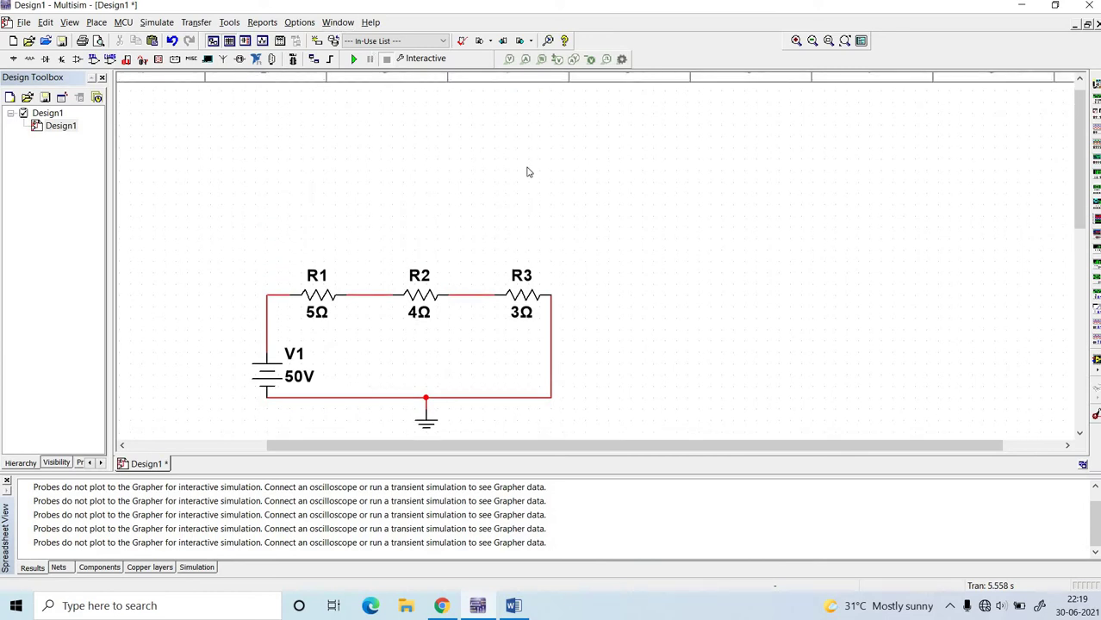
scroll(505, 80, "up", 1)
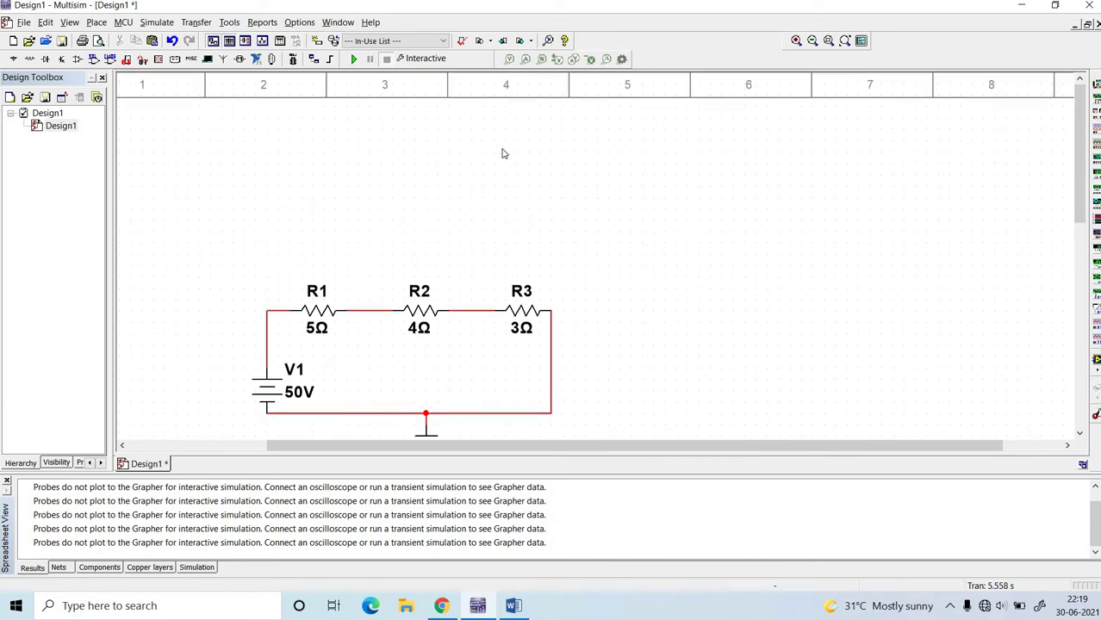
Step: Place a voltage probe from the simulation toolbar on R1's left-end wire as PR1
left_click(509, 59)
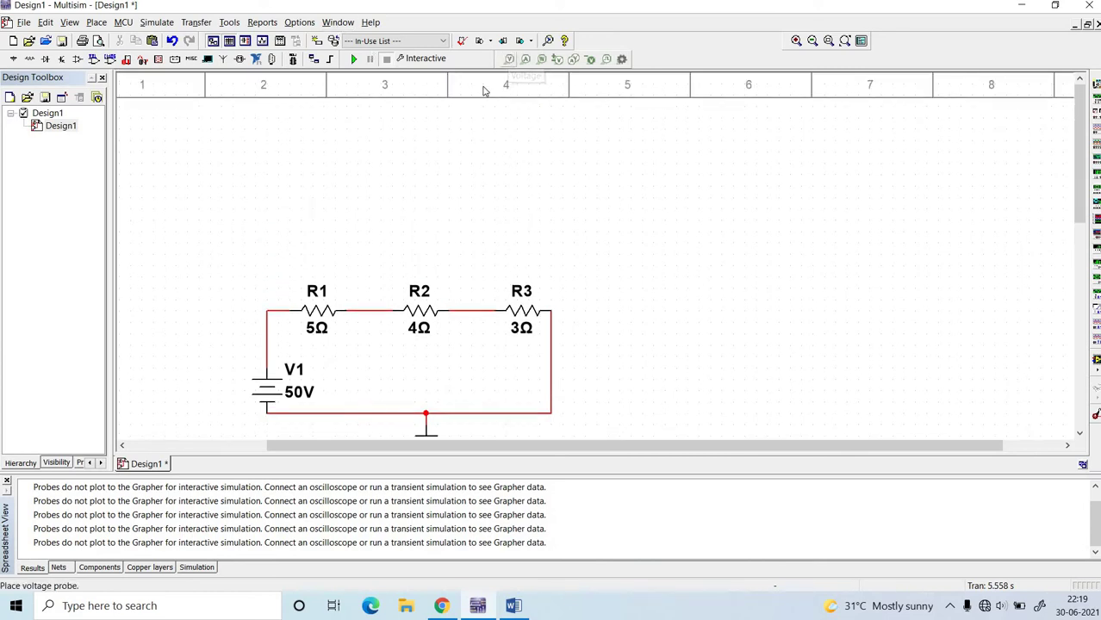
left_click(281, 316)
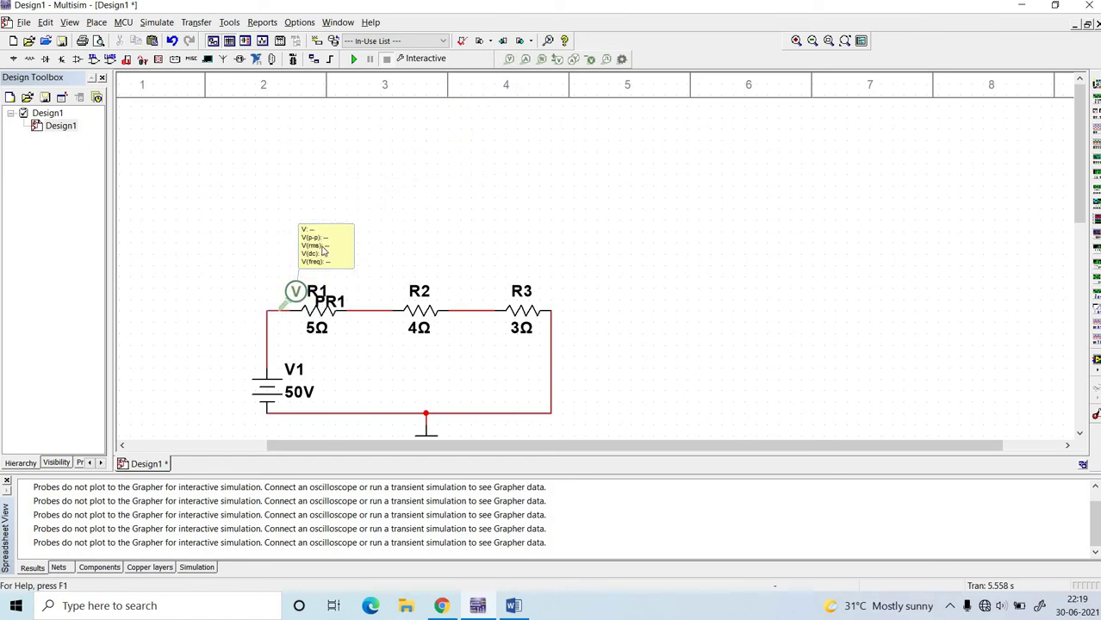
scroll(511, 227, "up", 3)
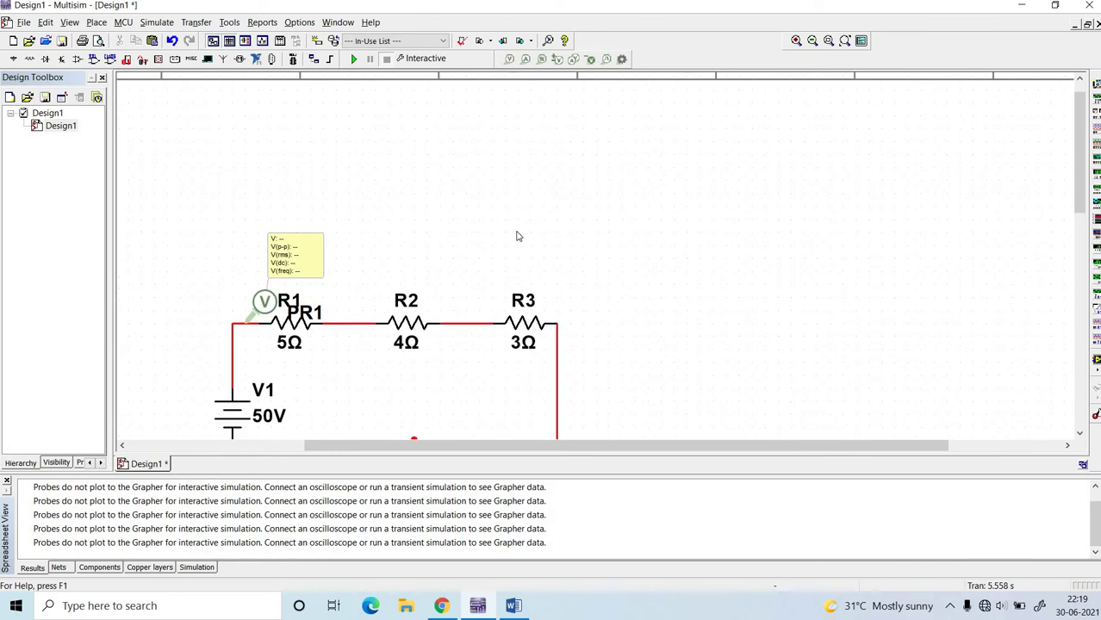
scroll(522, 240, "down", 3)
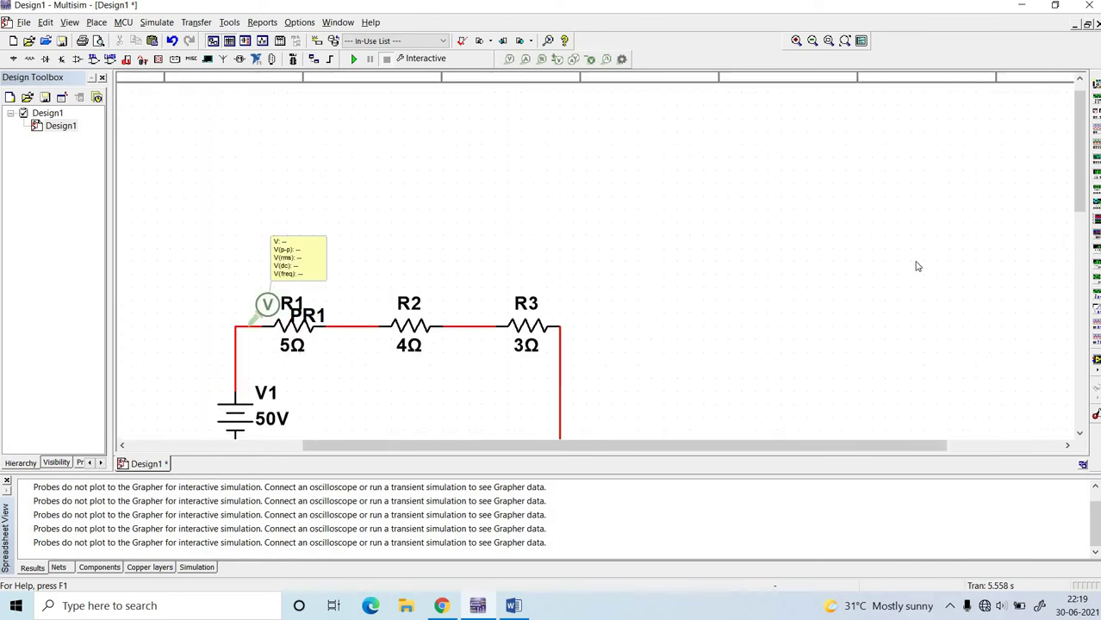
scroll(757, 450, "left", 2)
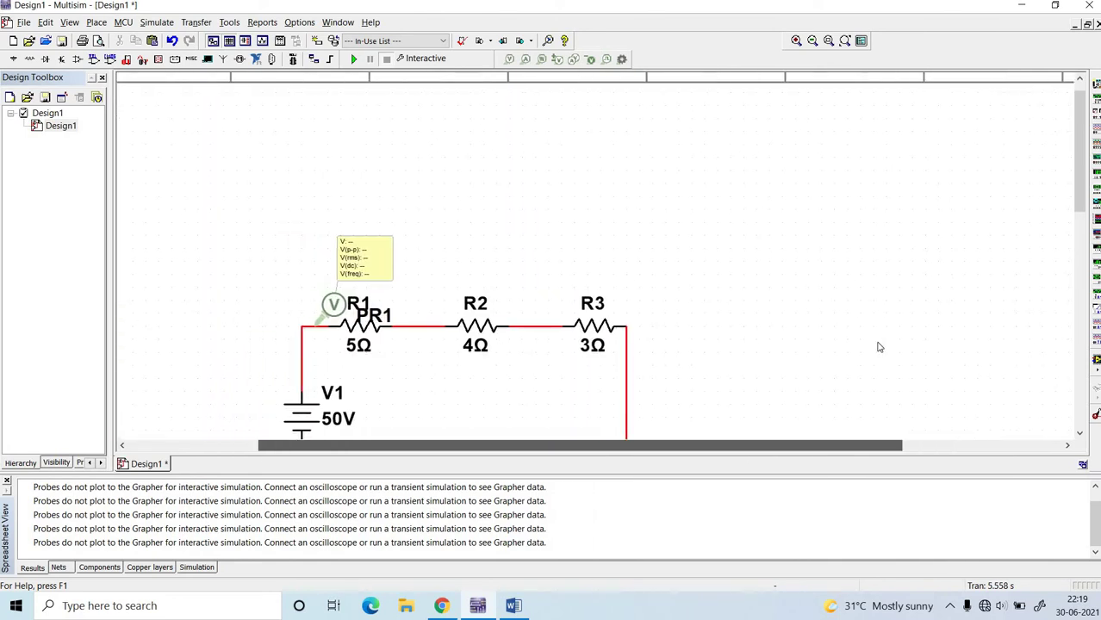
scroll(488, 307, "up", 2)
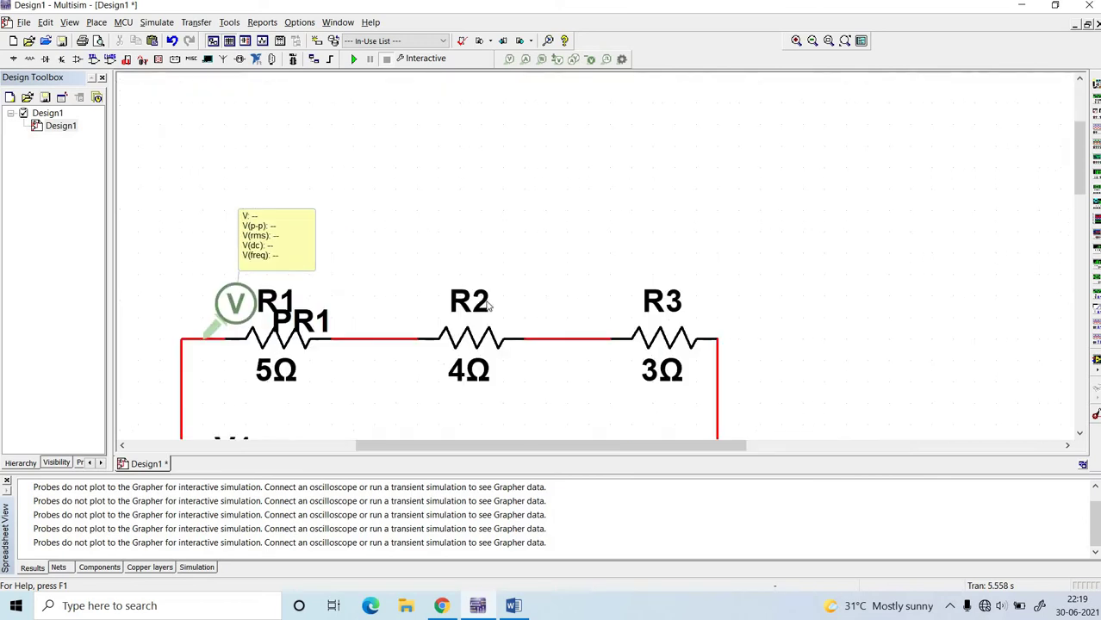
Step: Set PR1's parameters to Custom, hiding every reading except V(dc), and apply
double_click(292, 230)
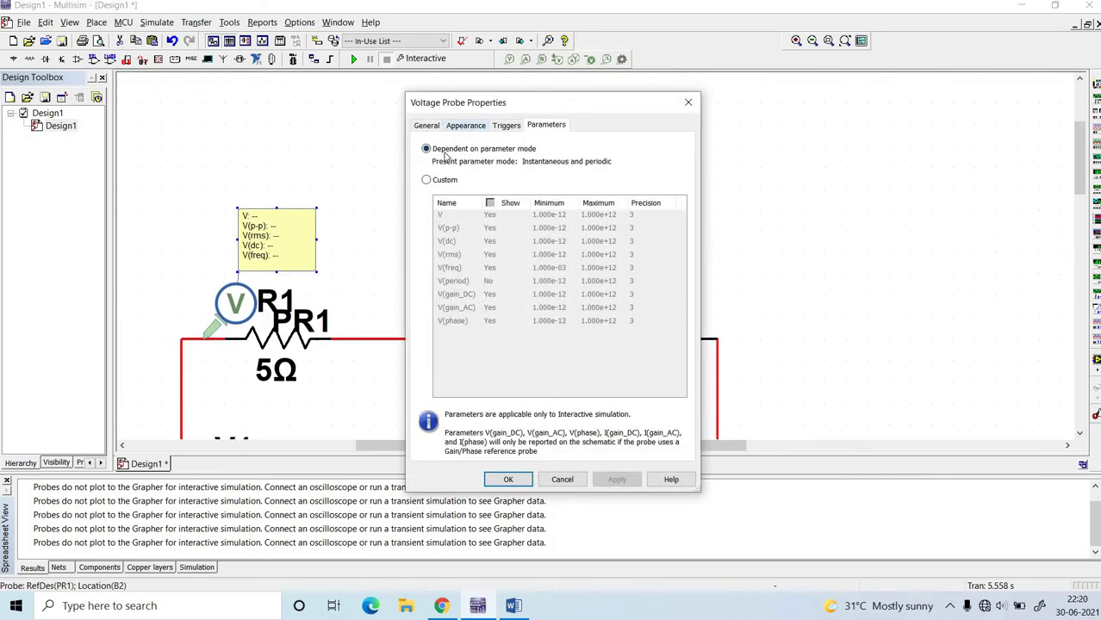
left_click(426, 180)
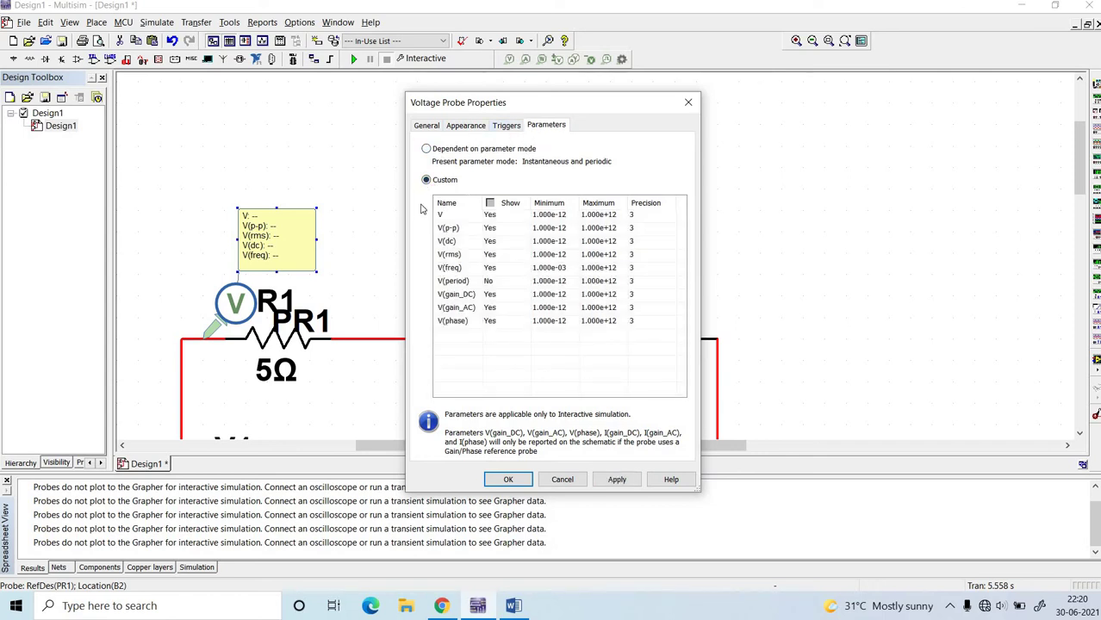
left_click(492, 217)
left_click(495, 238)
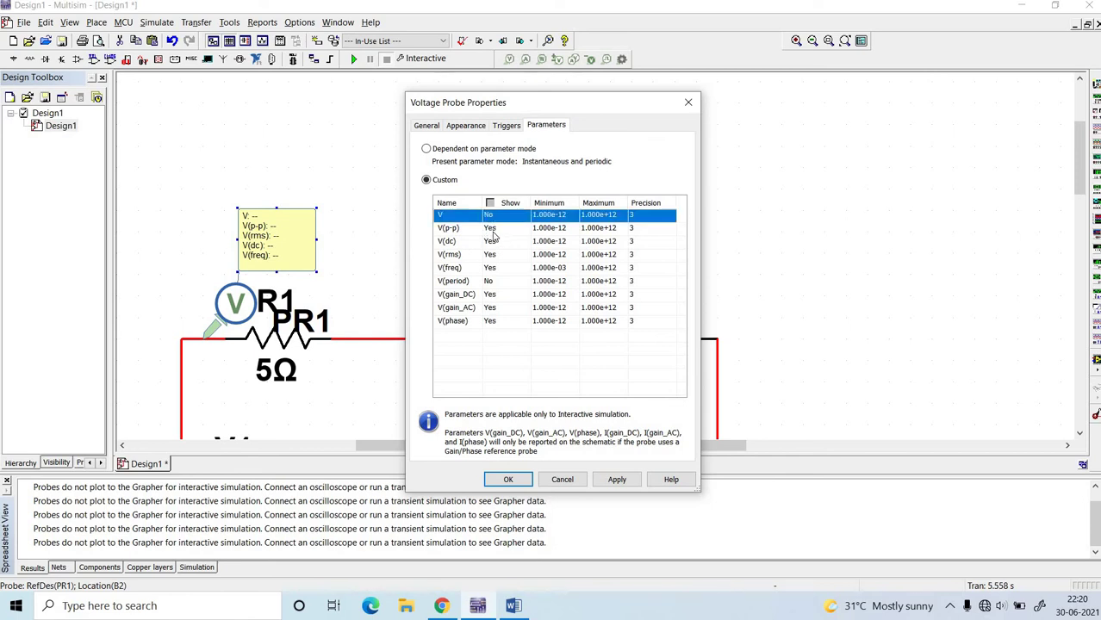
left_click(492, 231)
left_click(490, 203)
left_click(489, 204)
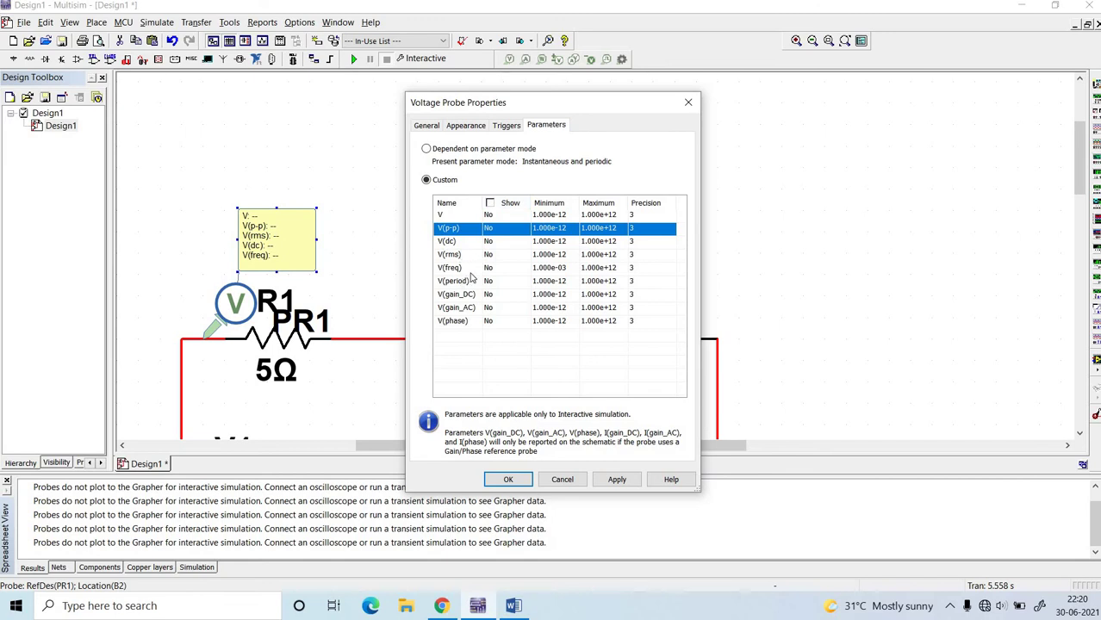
left_click(485, 242)
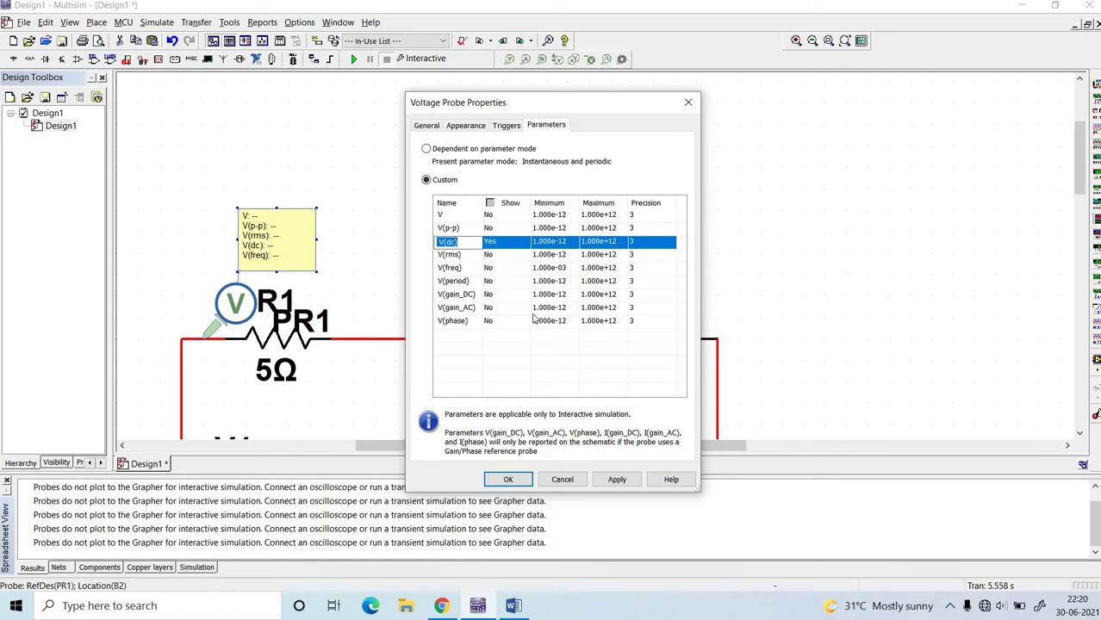
left_click(626, 481)
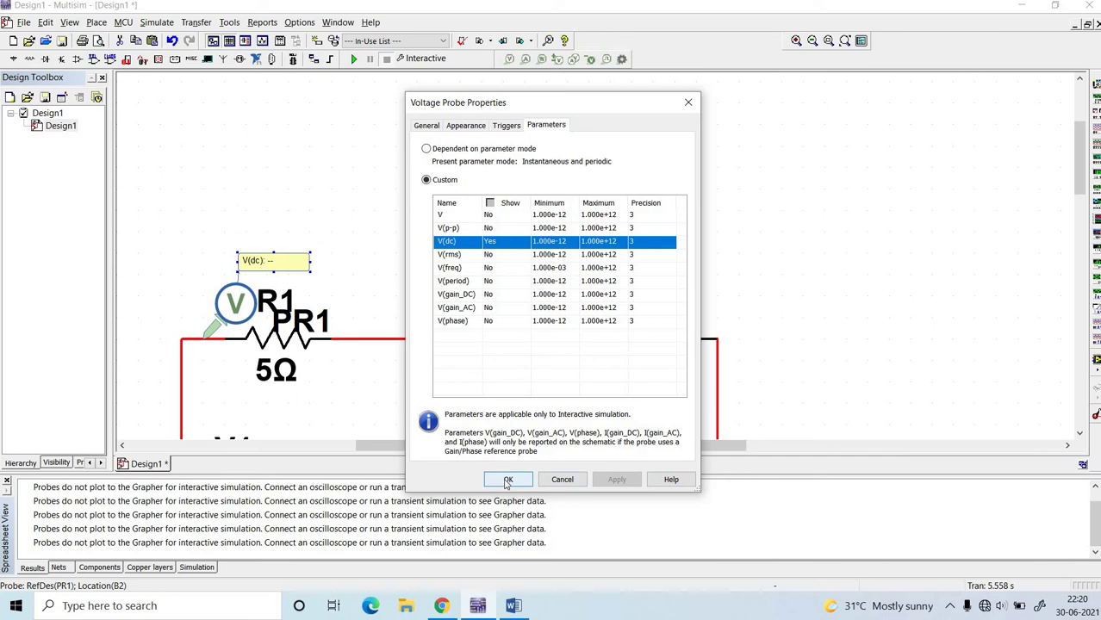
left_click(507, 480)
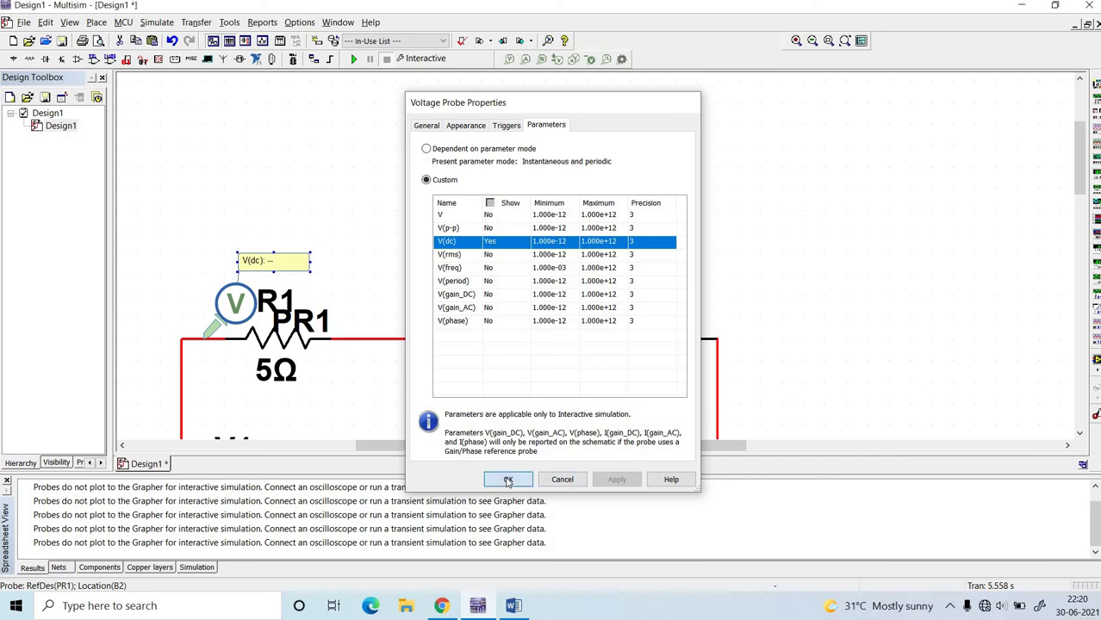
right_click(227, 305)
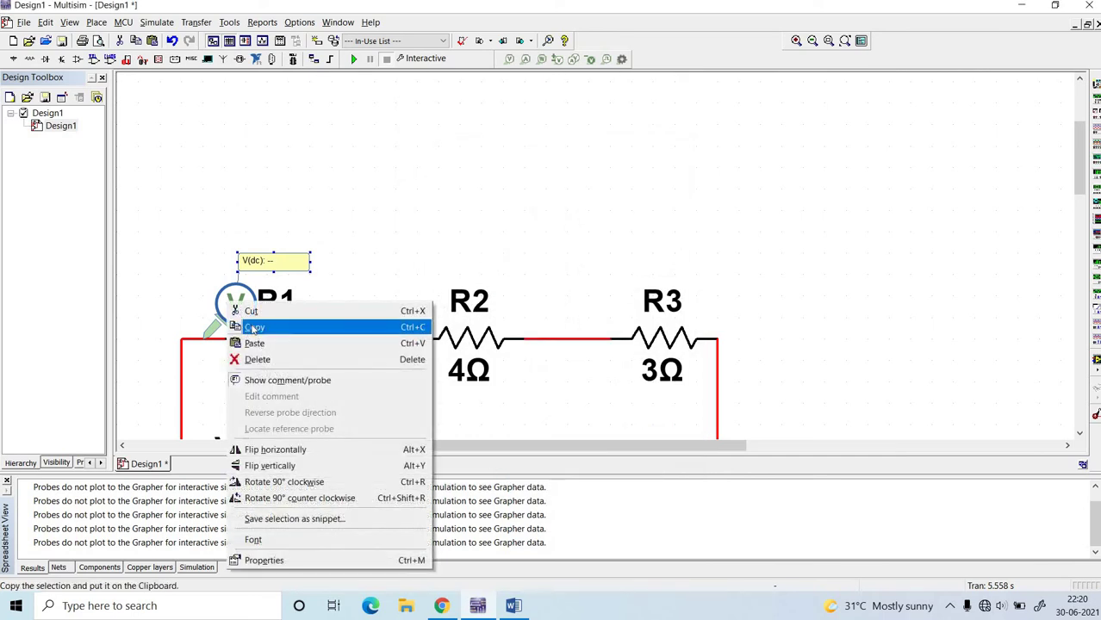